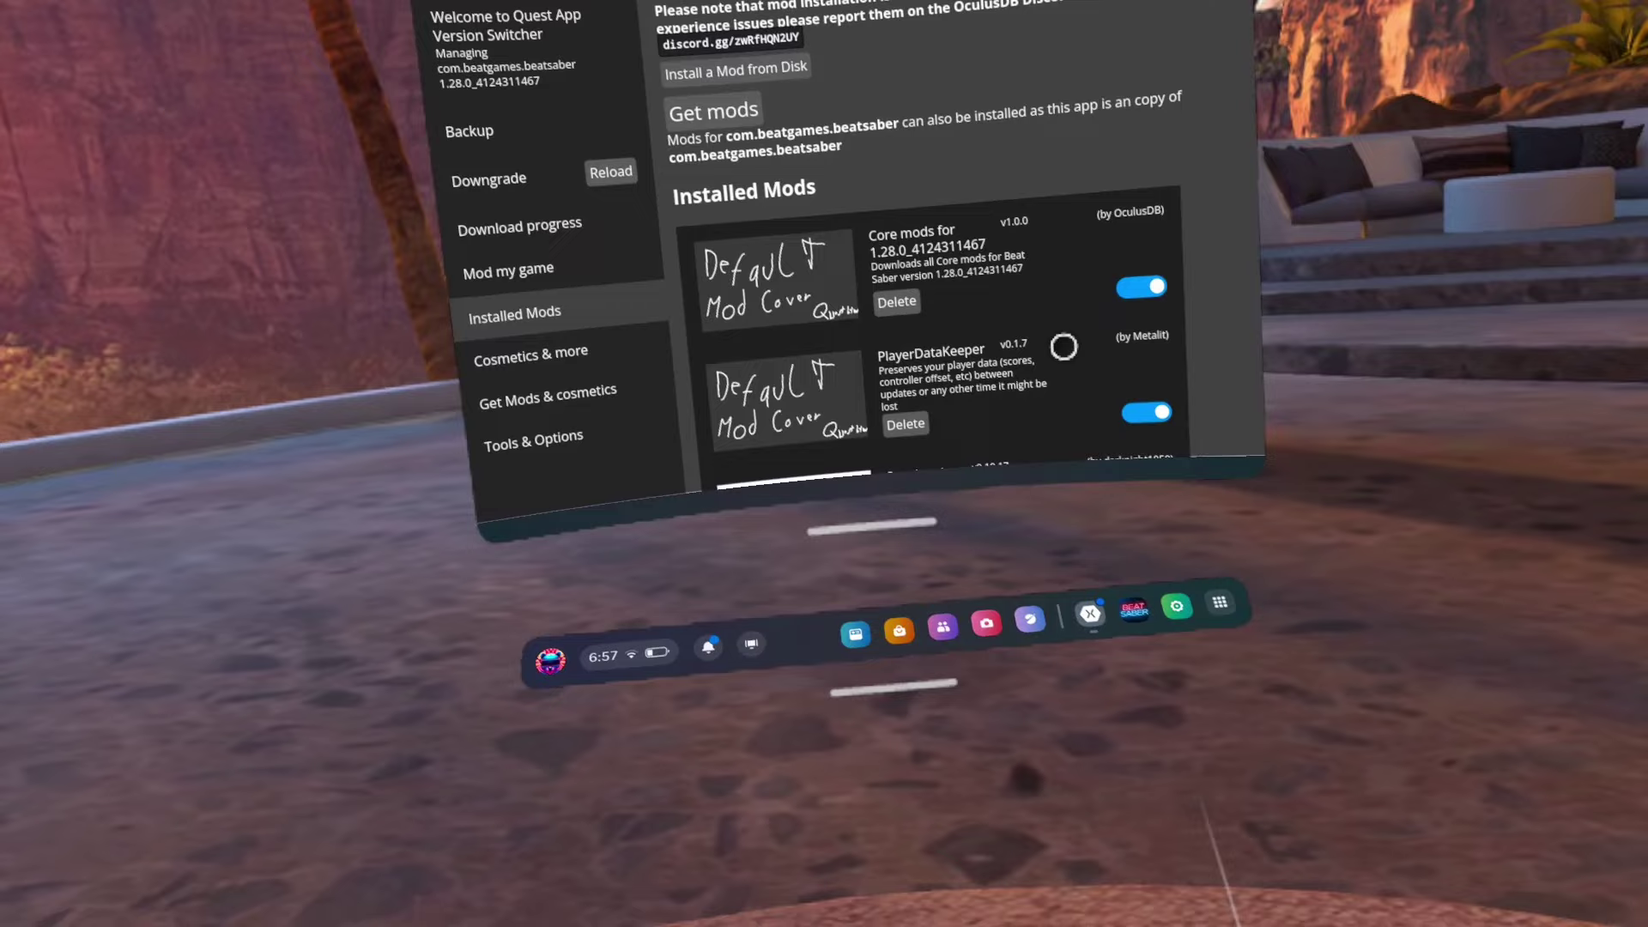
Review the installed Beat Saber mods and the installed libraries below them
scroll(1063, 346, "down", 5)
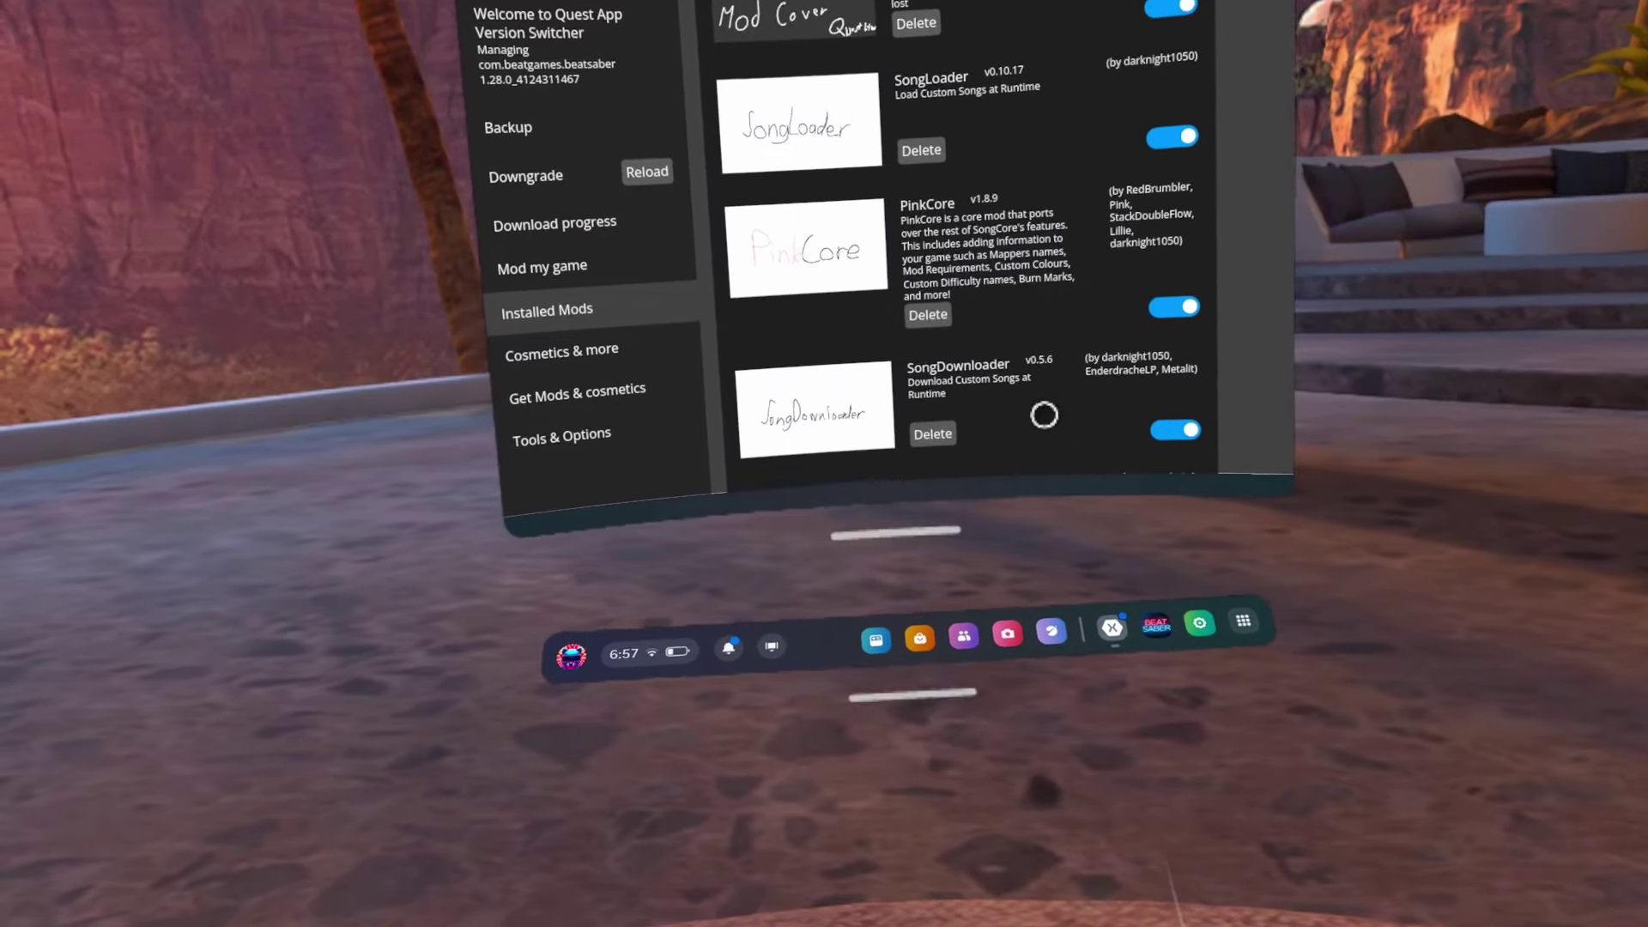
scroll(1043, 416, "down", 10)
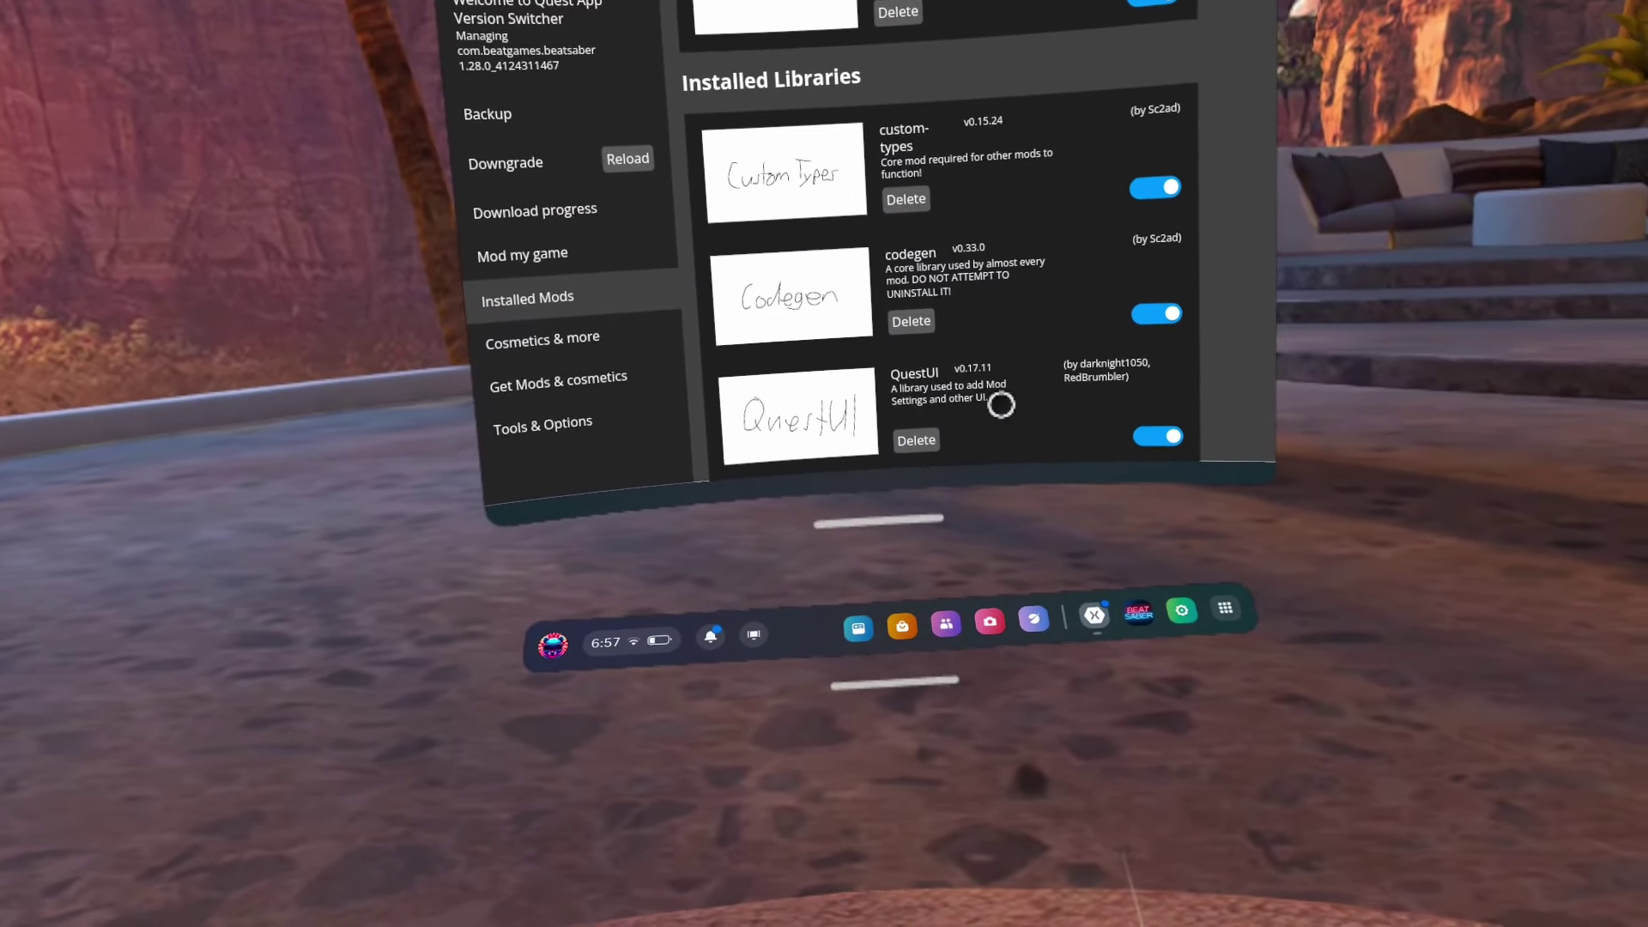
scroll(1001, 404, "up", 2)
scroll(955, 338, "up", 8)
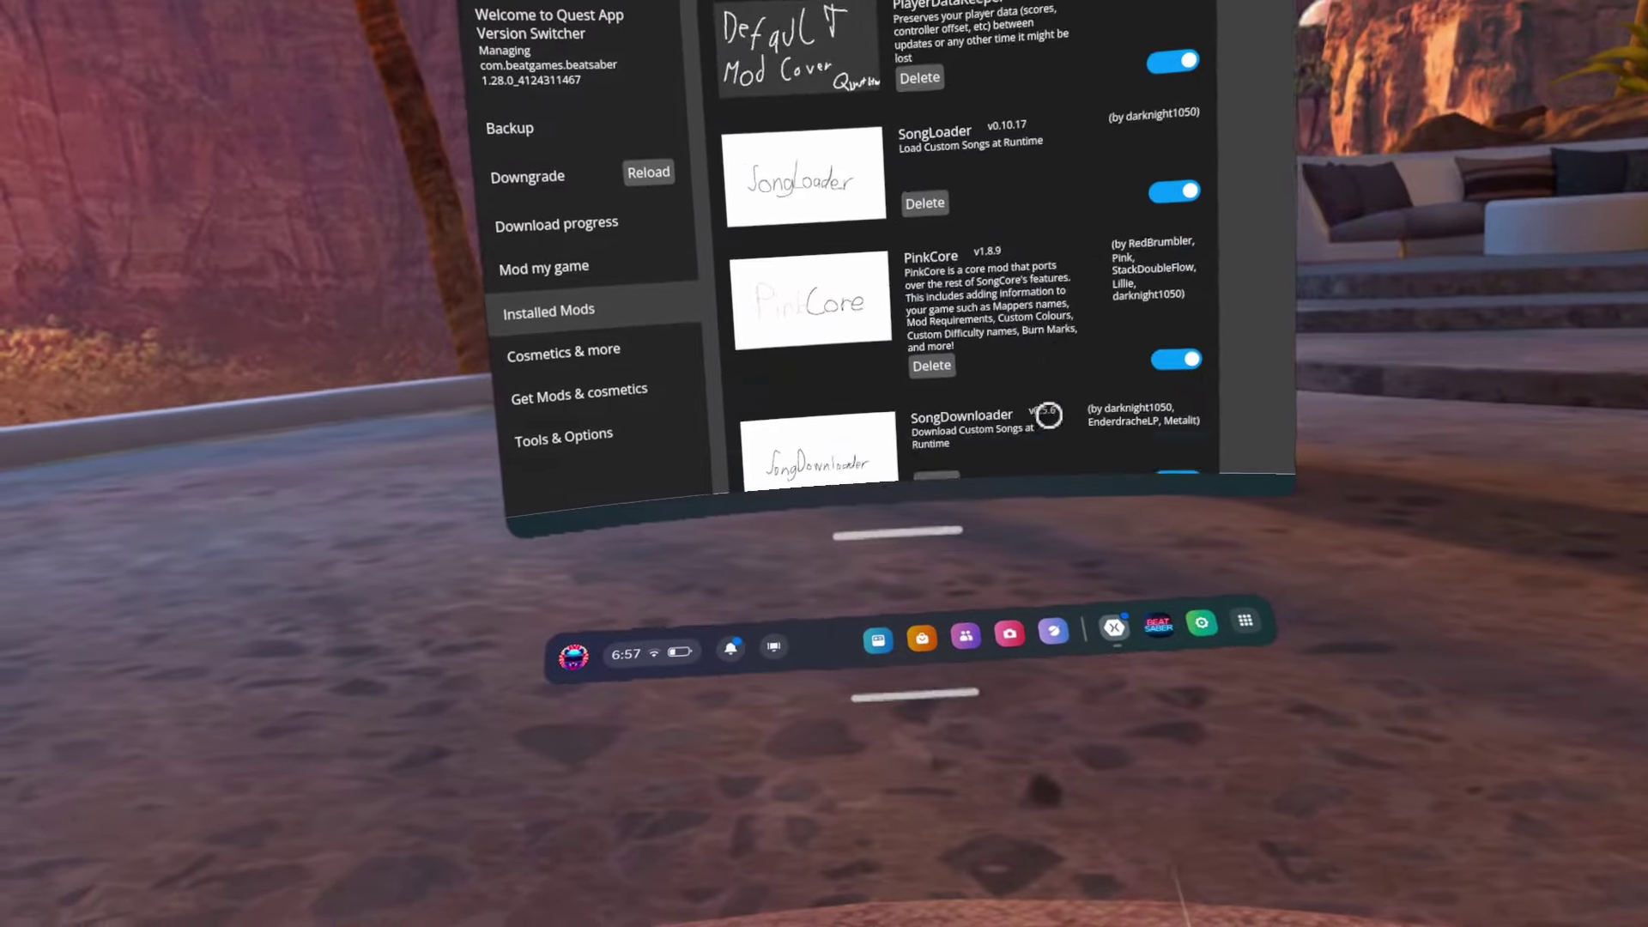
scroll(987, 412, "down", 6)
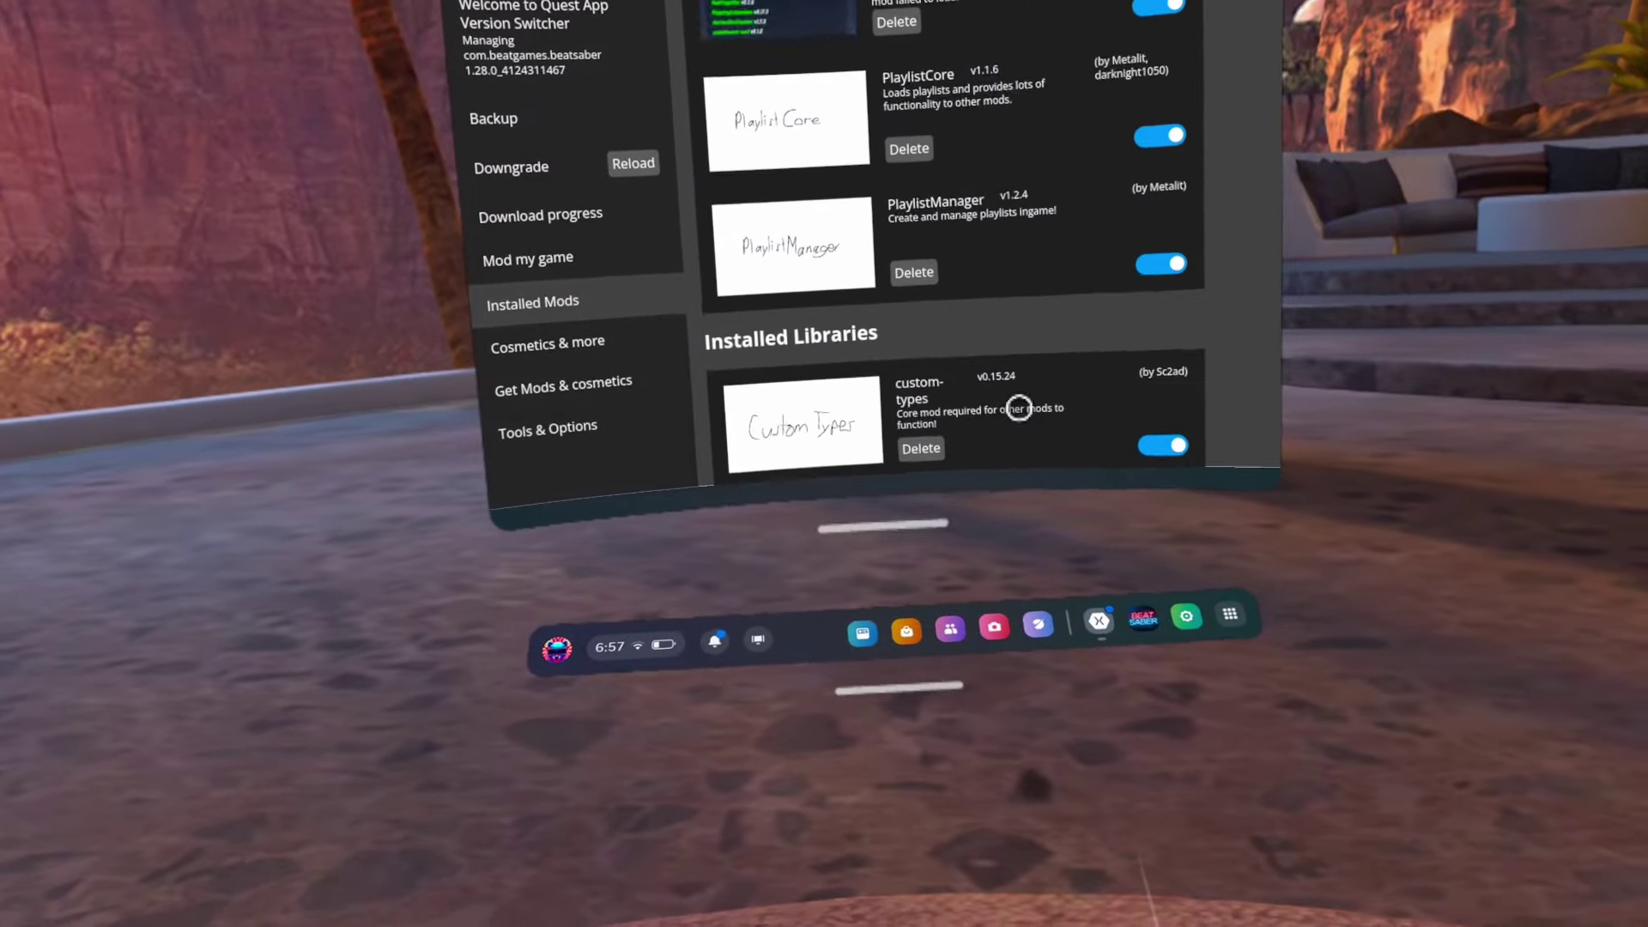
scroll(850, 224, "up", 10)
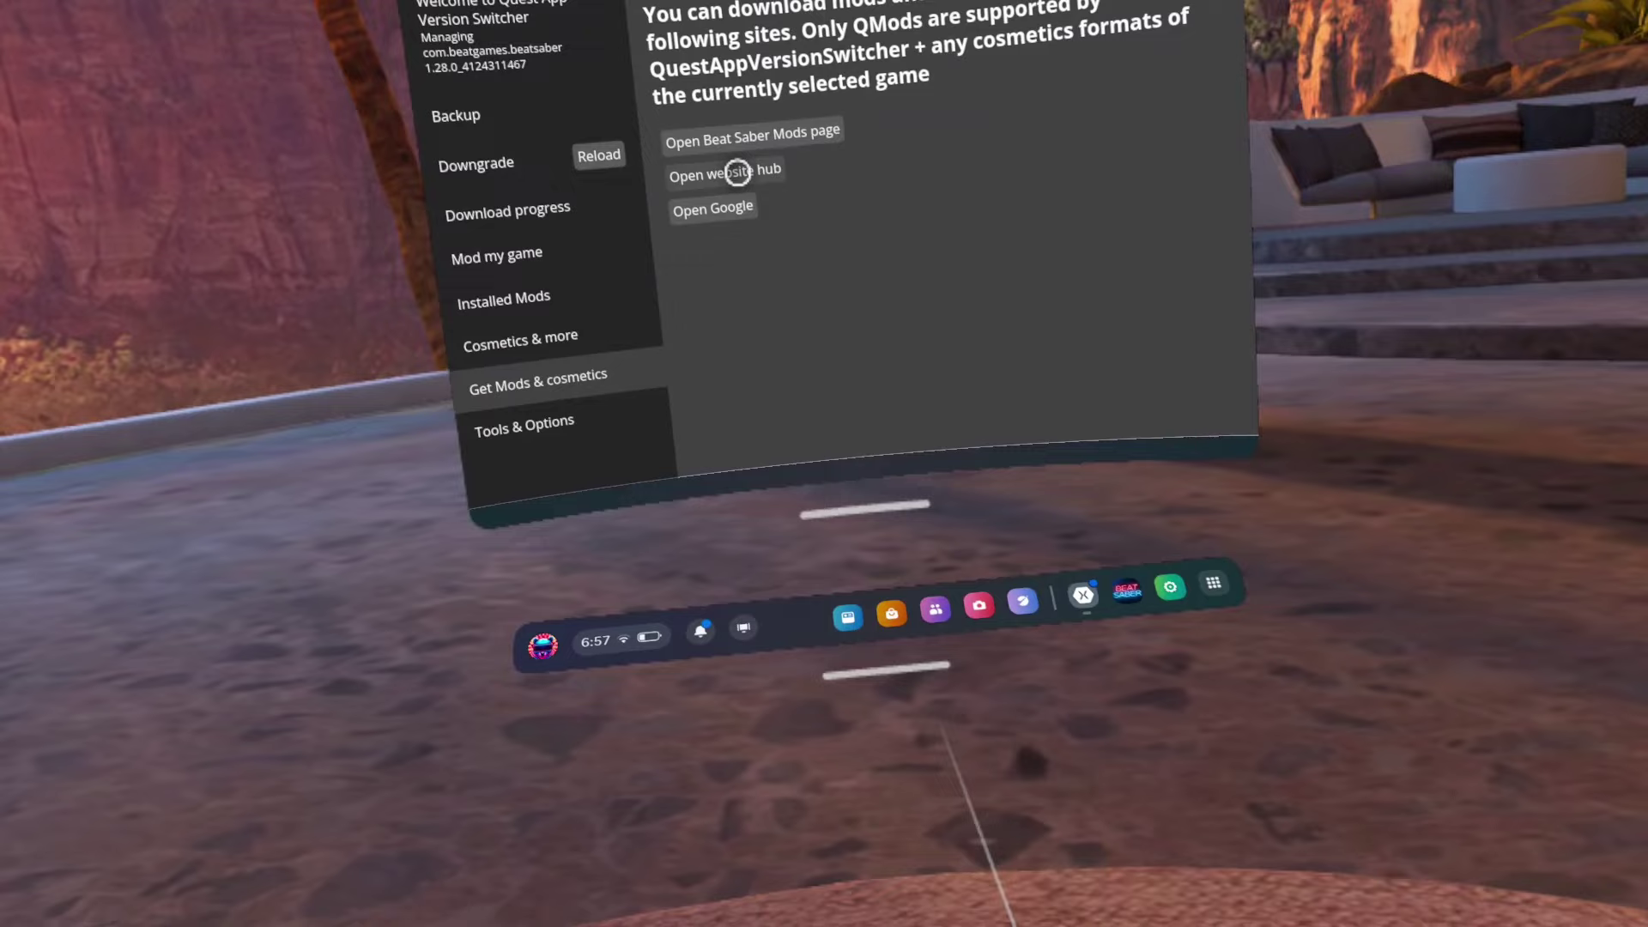
Find Qosmetics Whackers version 0.1.6 on the Beat Saber mods page and download it
left_click(718, 132)
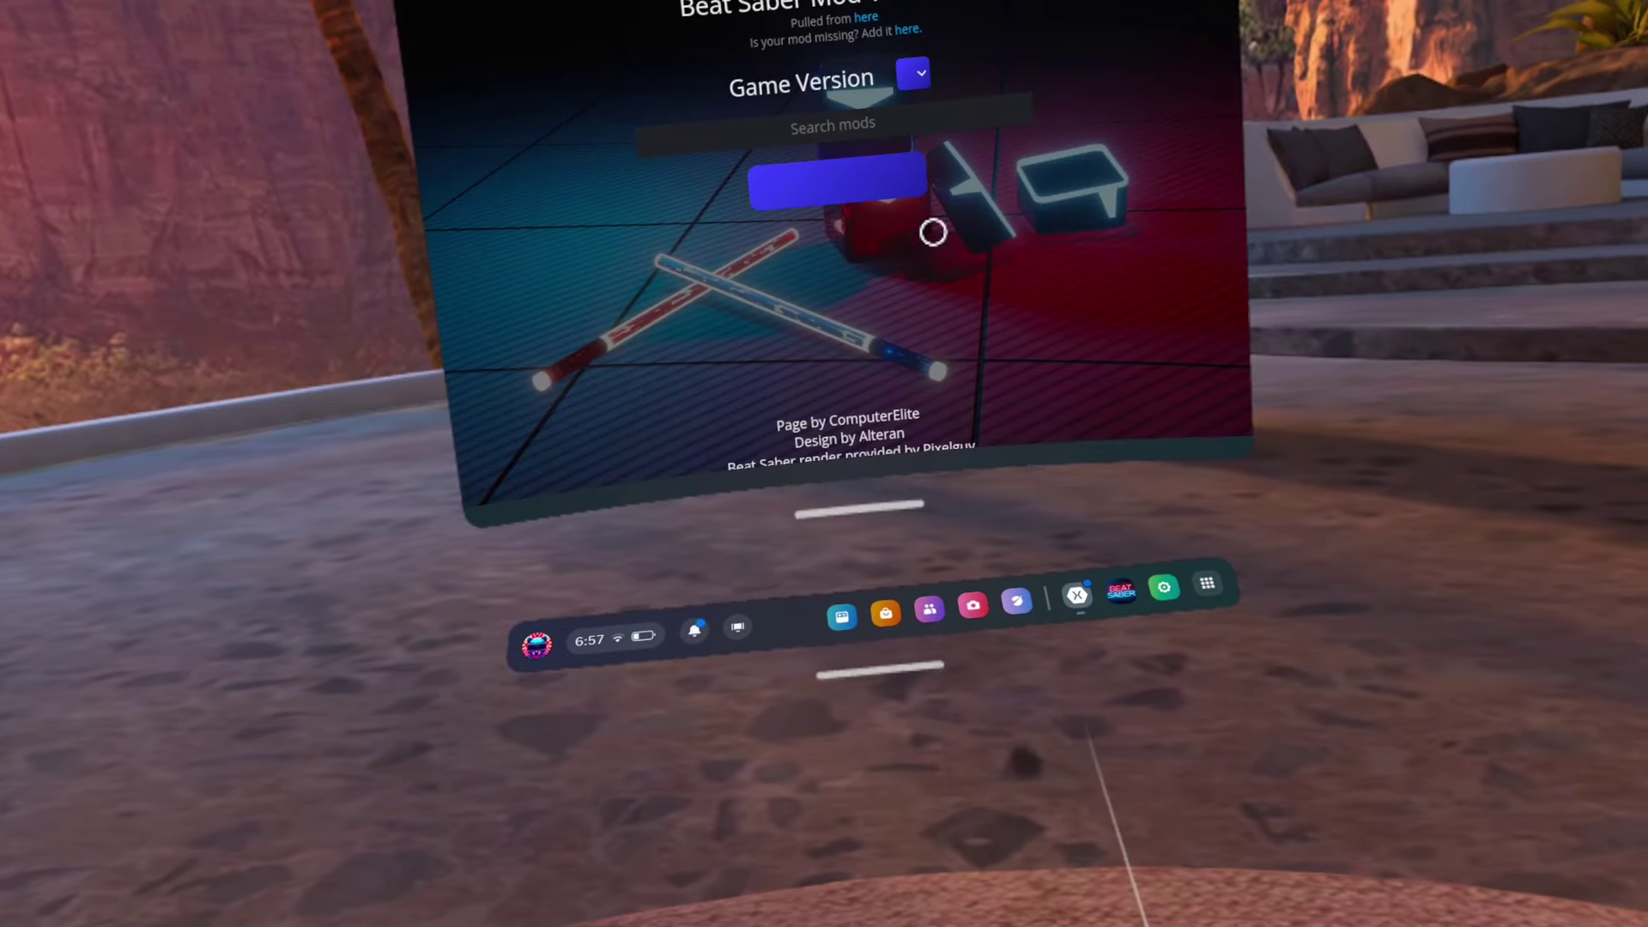
scroll(930, 228, "down", 5)
scroll(734, 235, "down", 15)
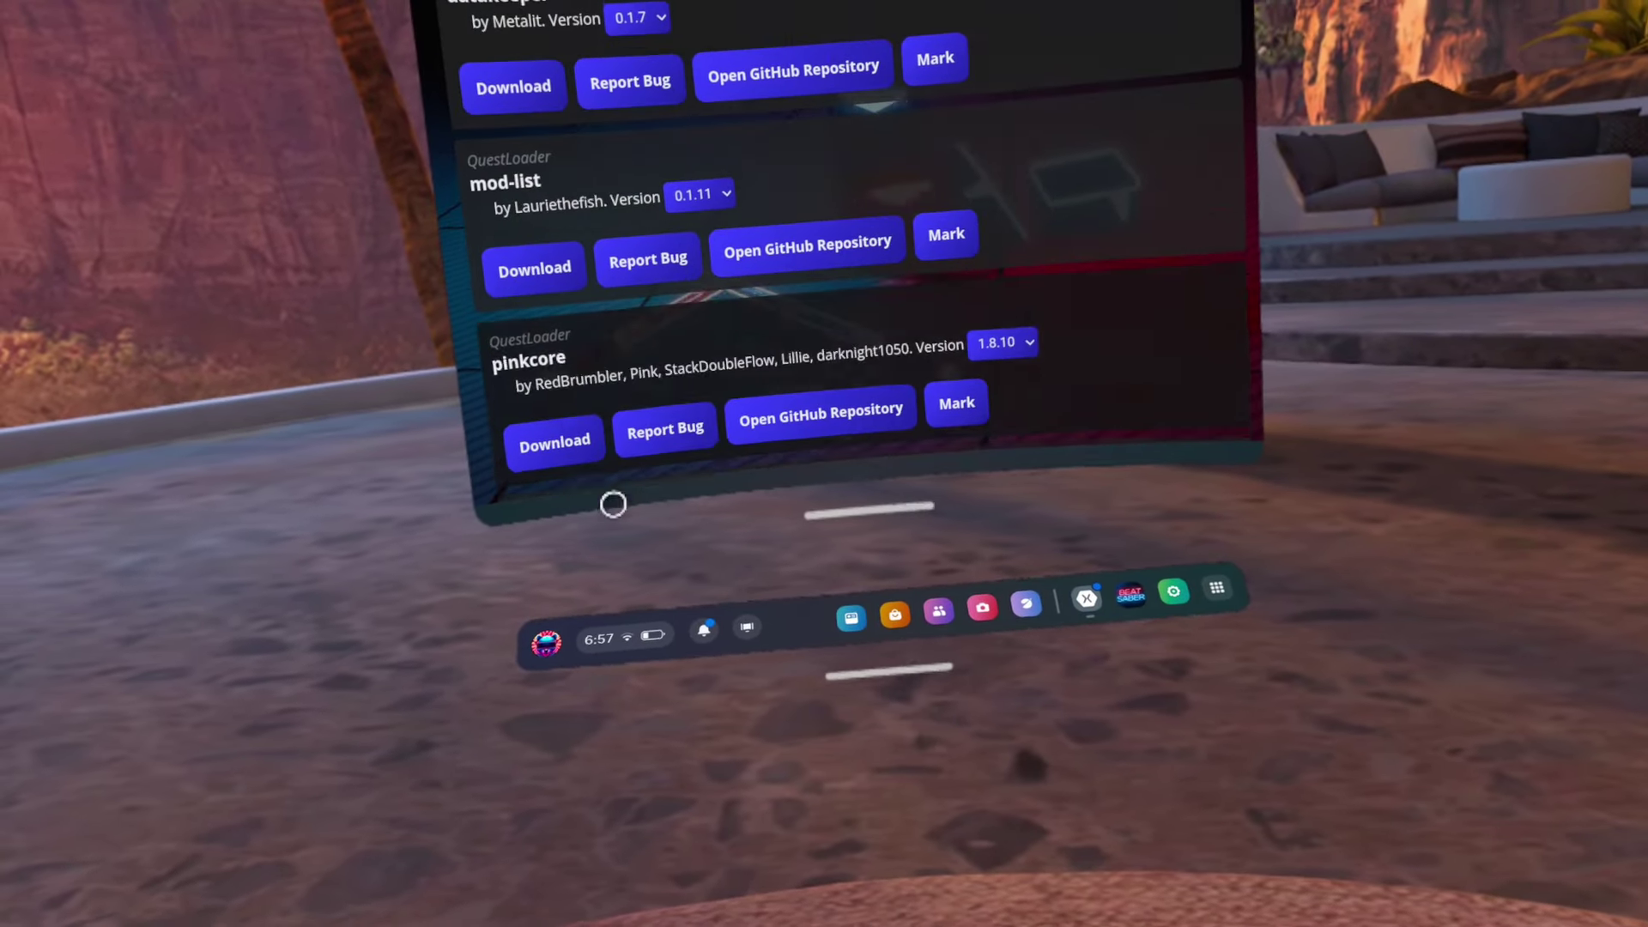
scroll(688, 386, "down", 4)
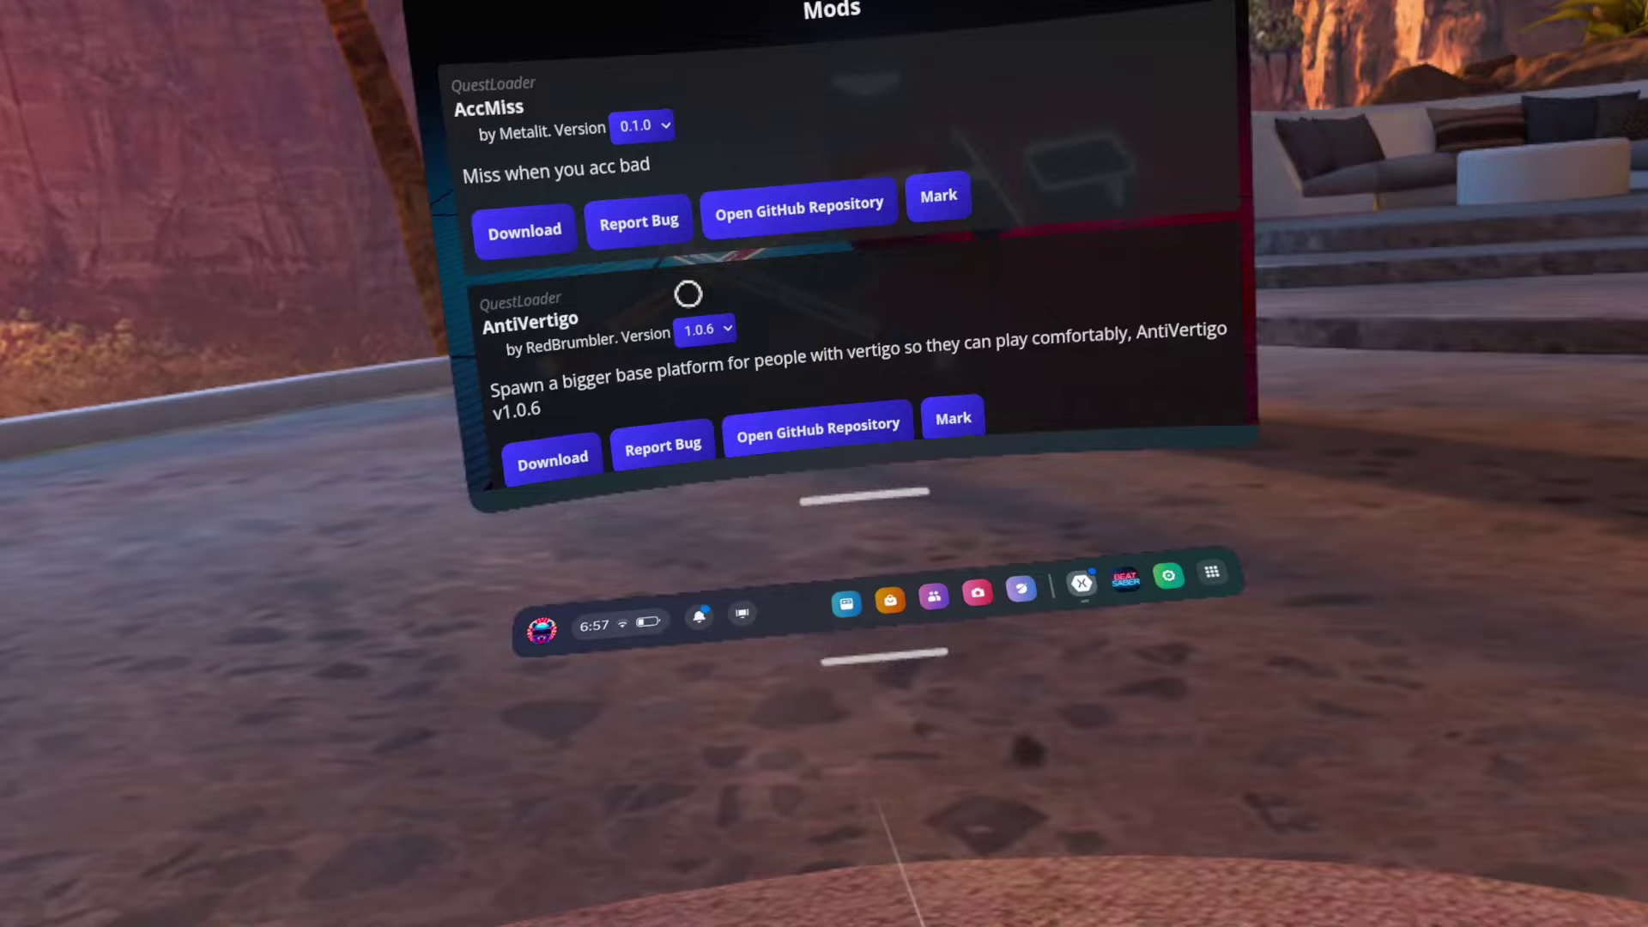
scroll(694, 319, "down", 5)
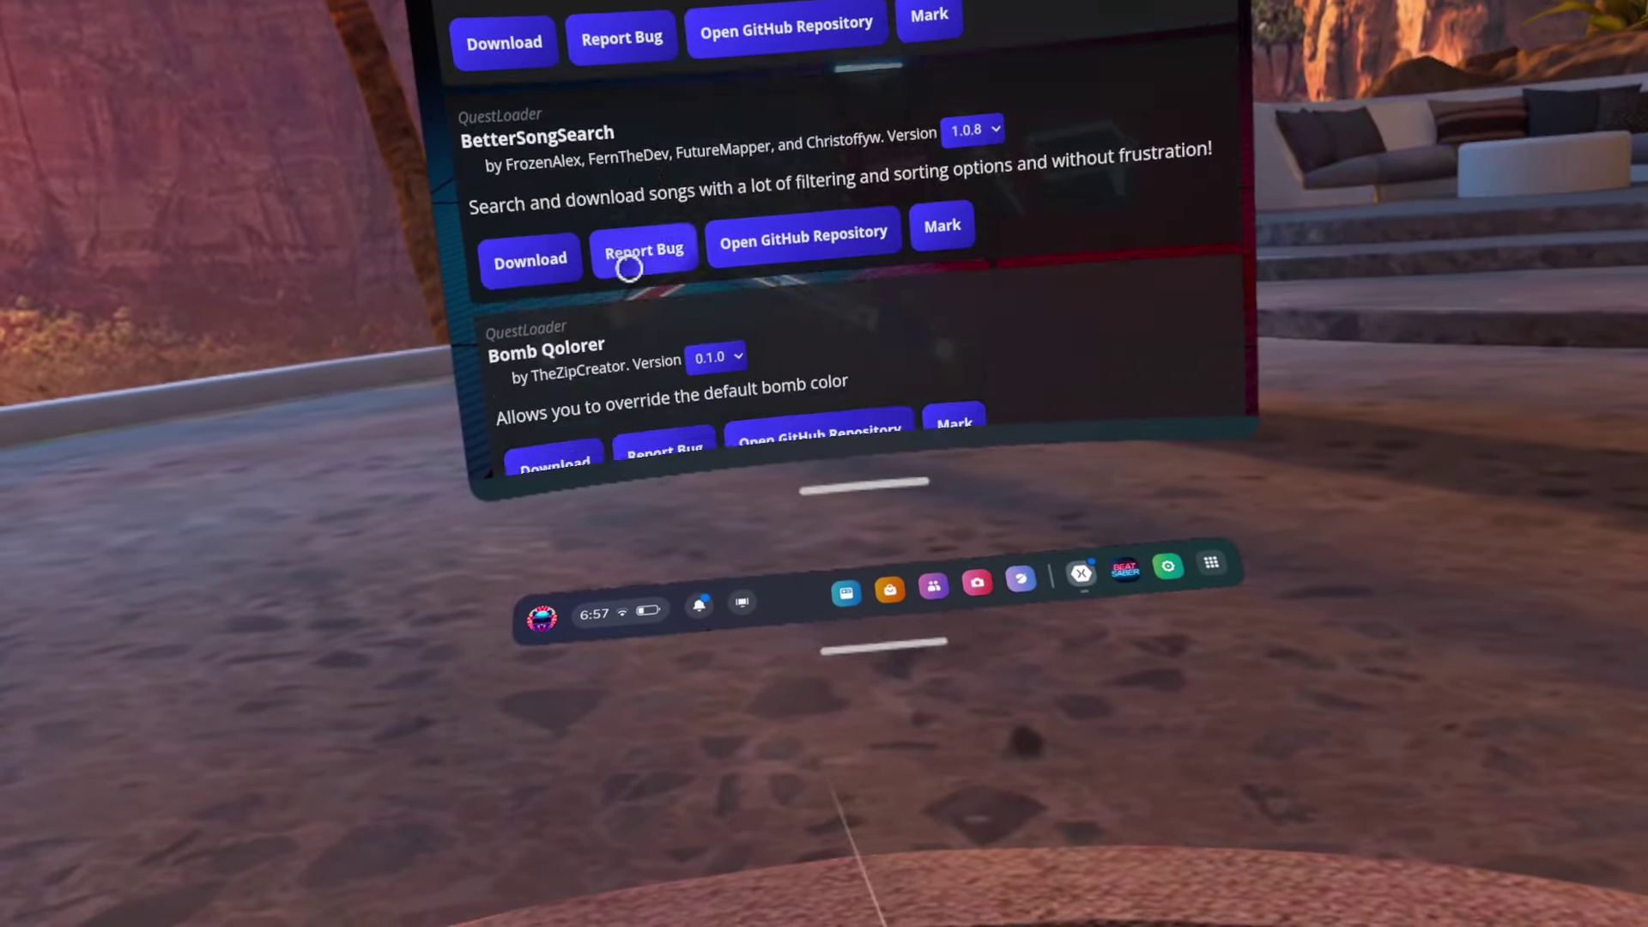
scroll(665, 254, "down", 5)
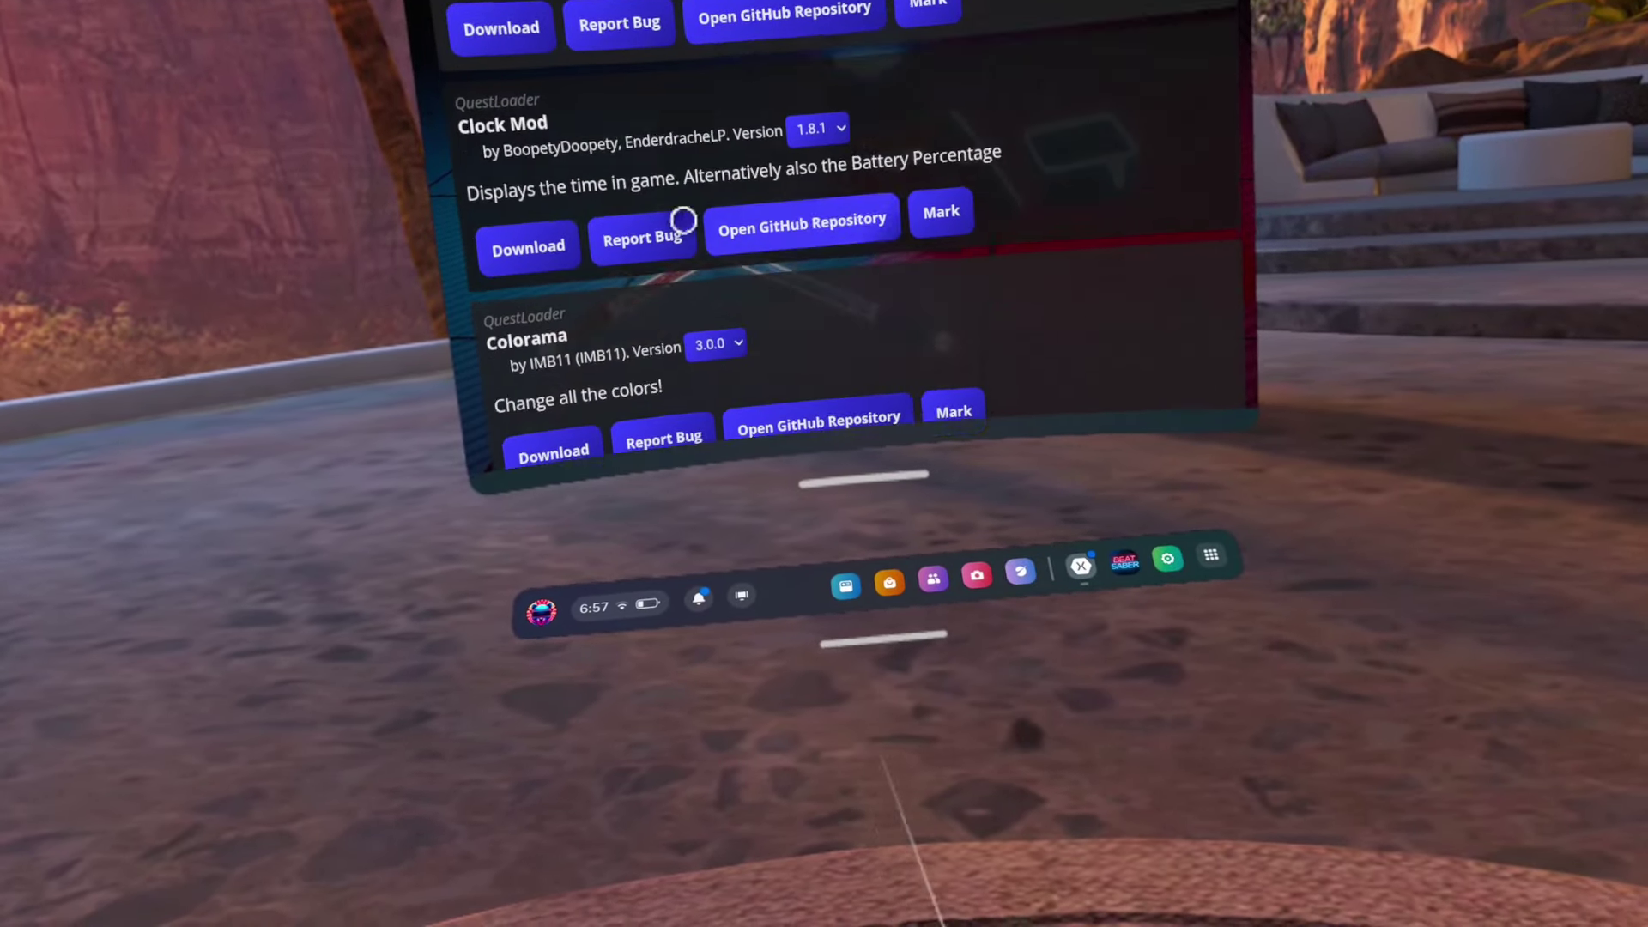
scroll(709, 323, "down", 5)
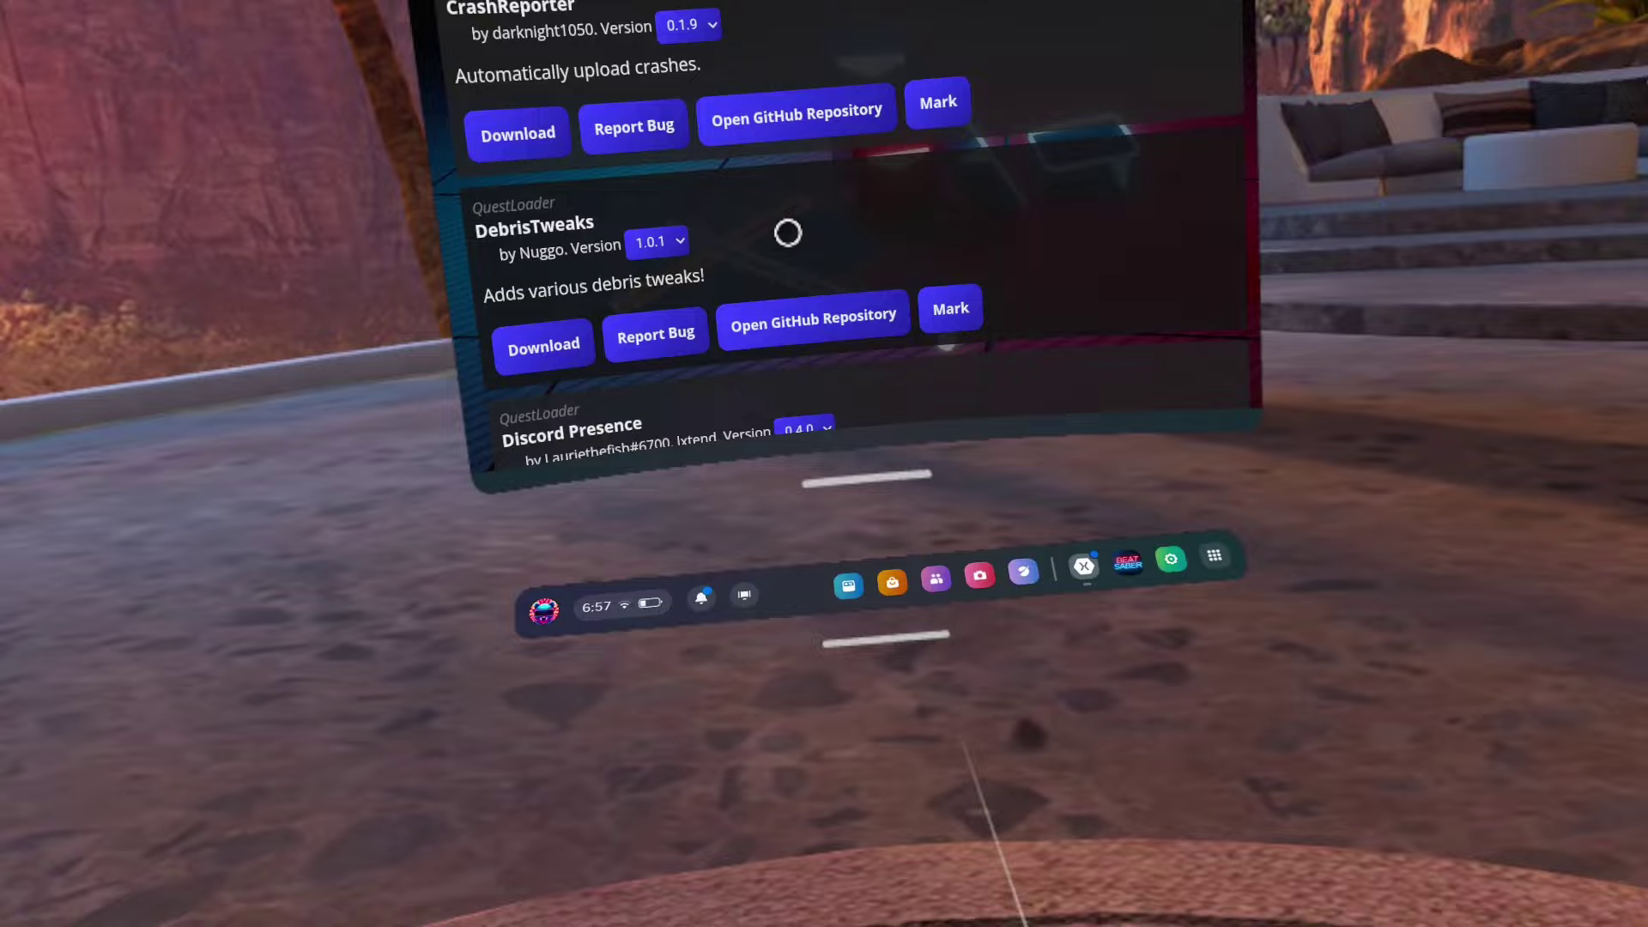
scroll(716, 302, "down", 4)
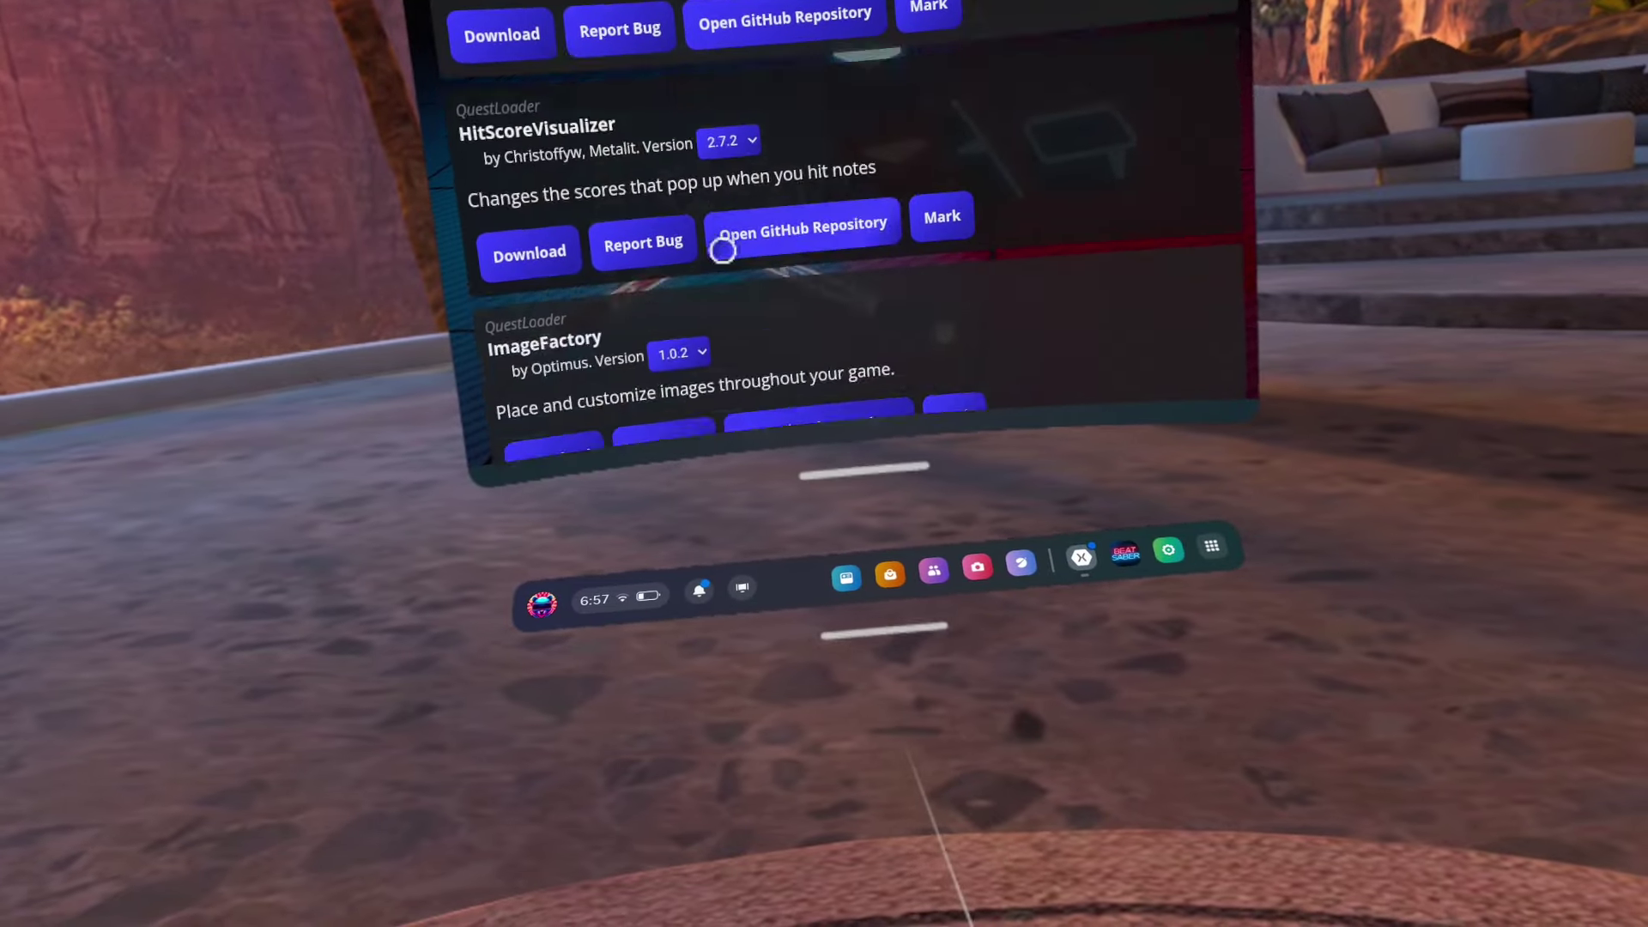
scroll(723, 250, "down", 10)
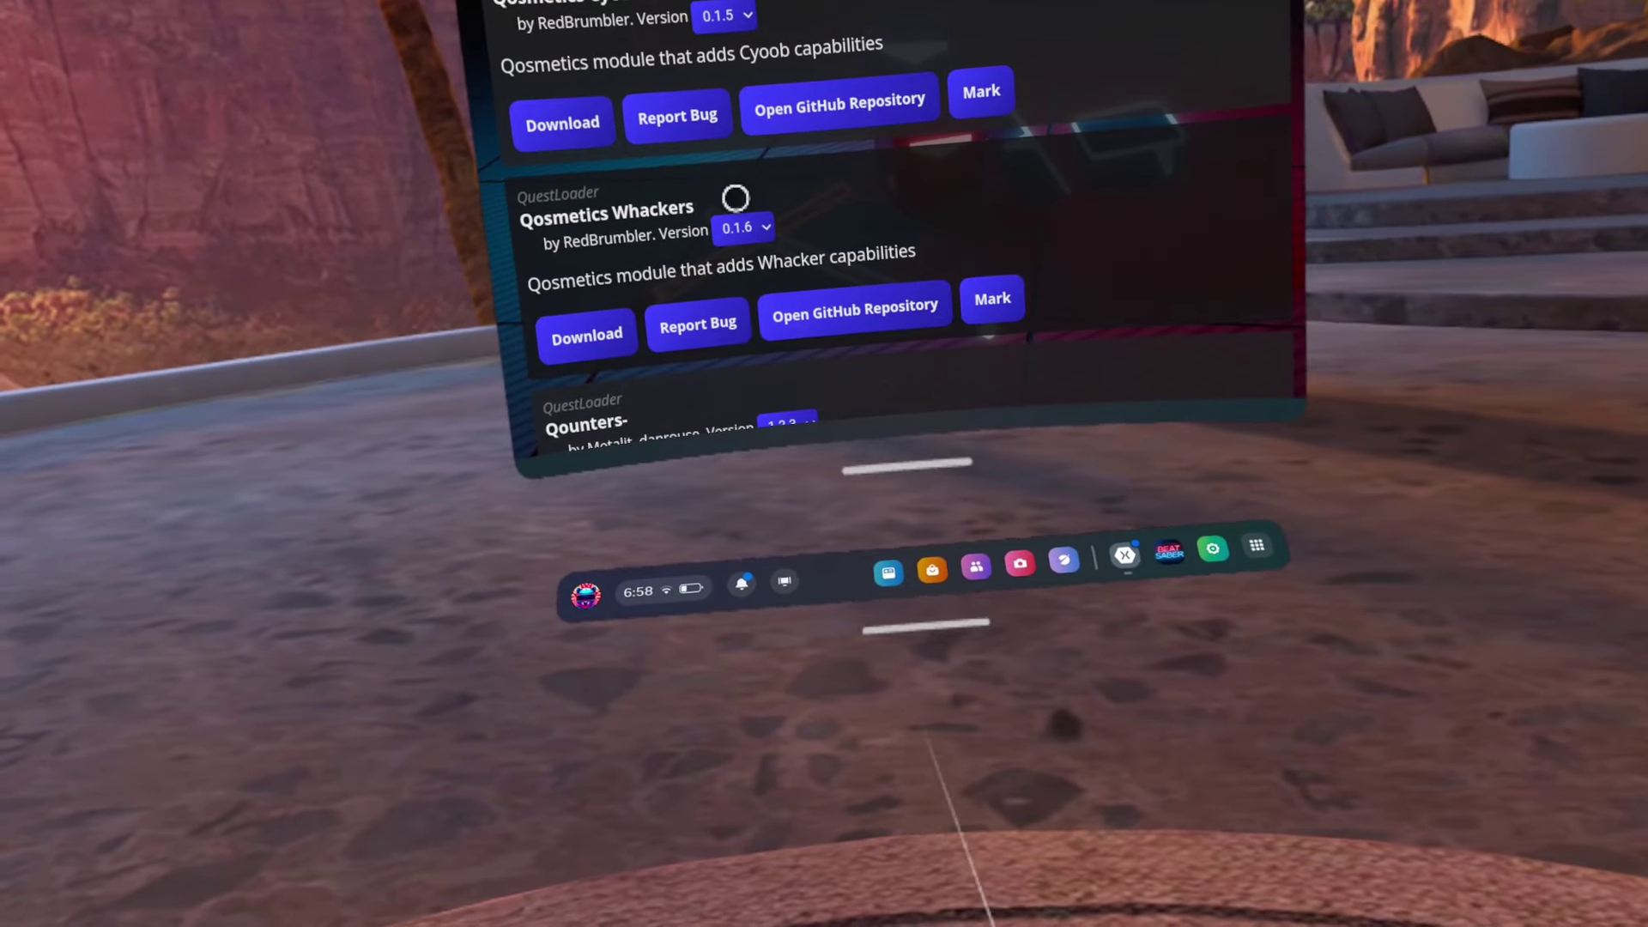
left_click(582, 316)
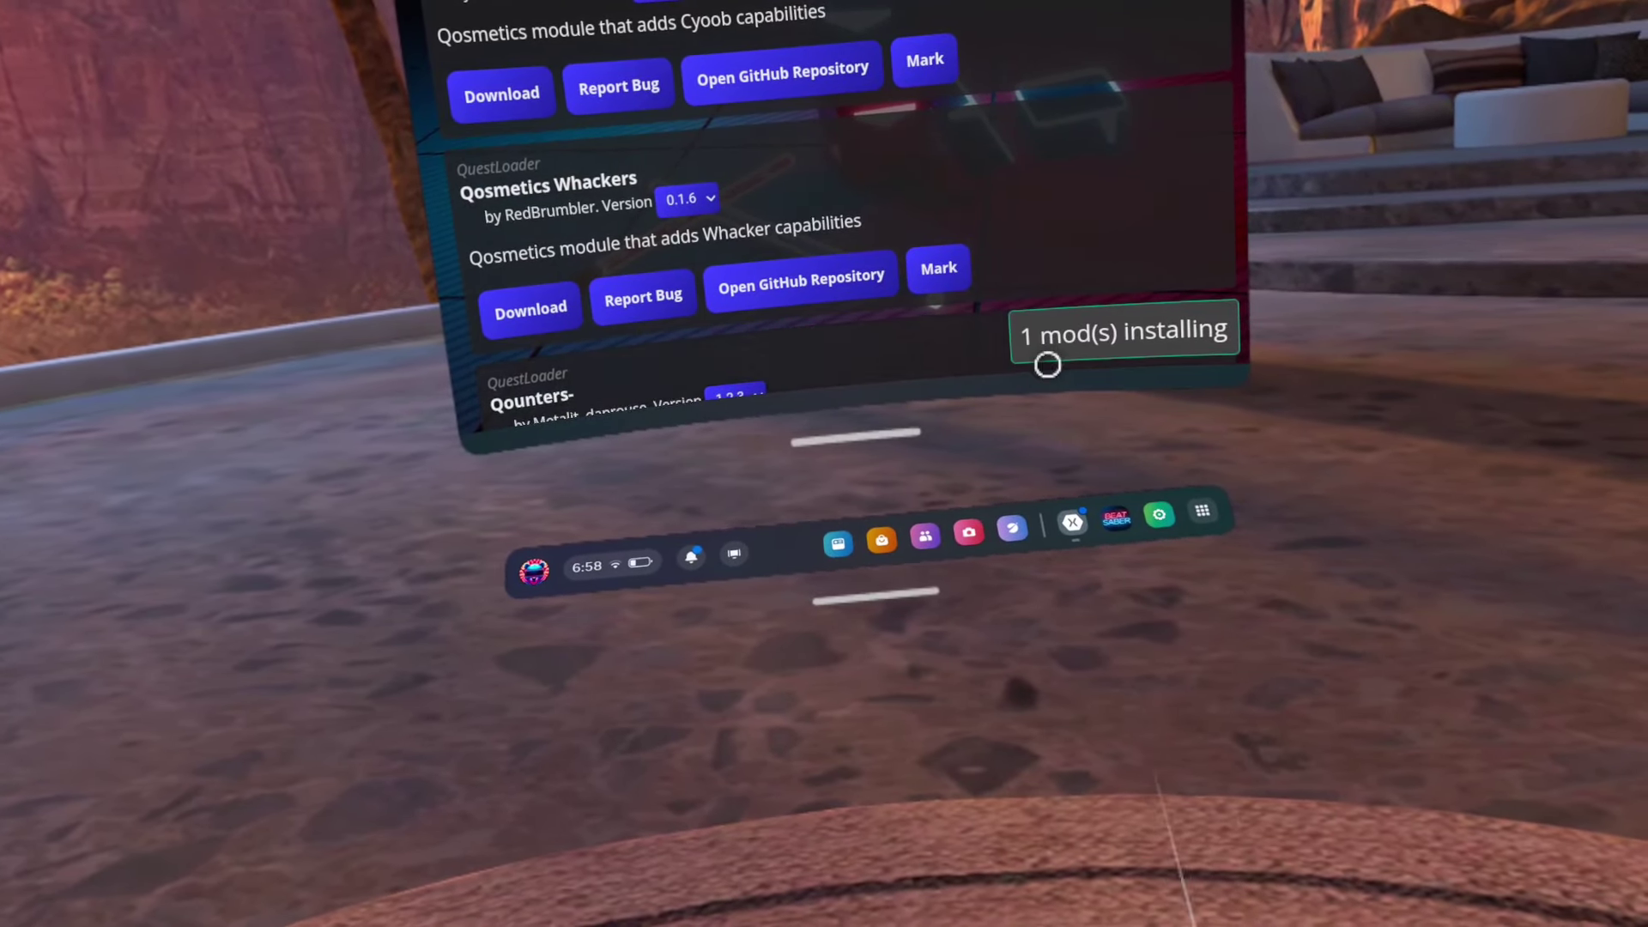
left_click(531, 309)
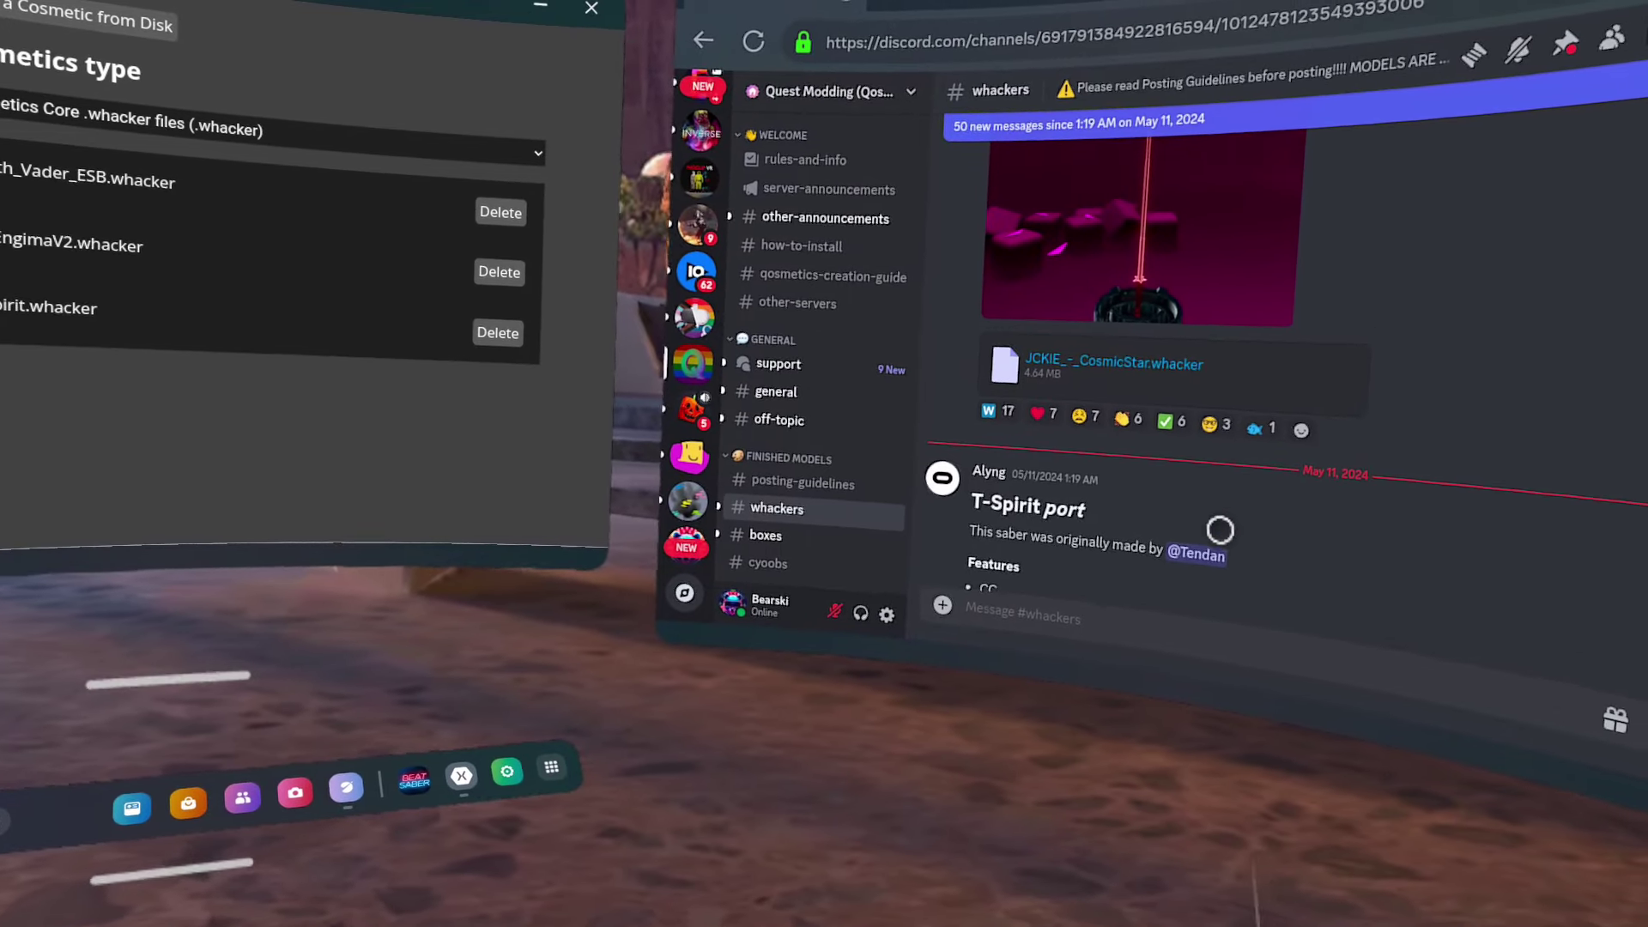
Download JCKIE_-_CosmicStar.whacker from the Discord whackers channel and reload the installed cosmetics list in Quest App Version Switcher
scroll(1260, 524, "up", 3)
scroll(1191, 539, "up", 2)
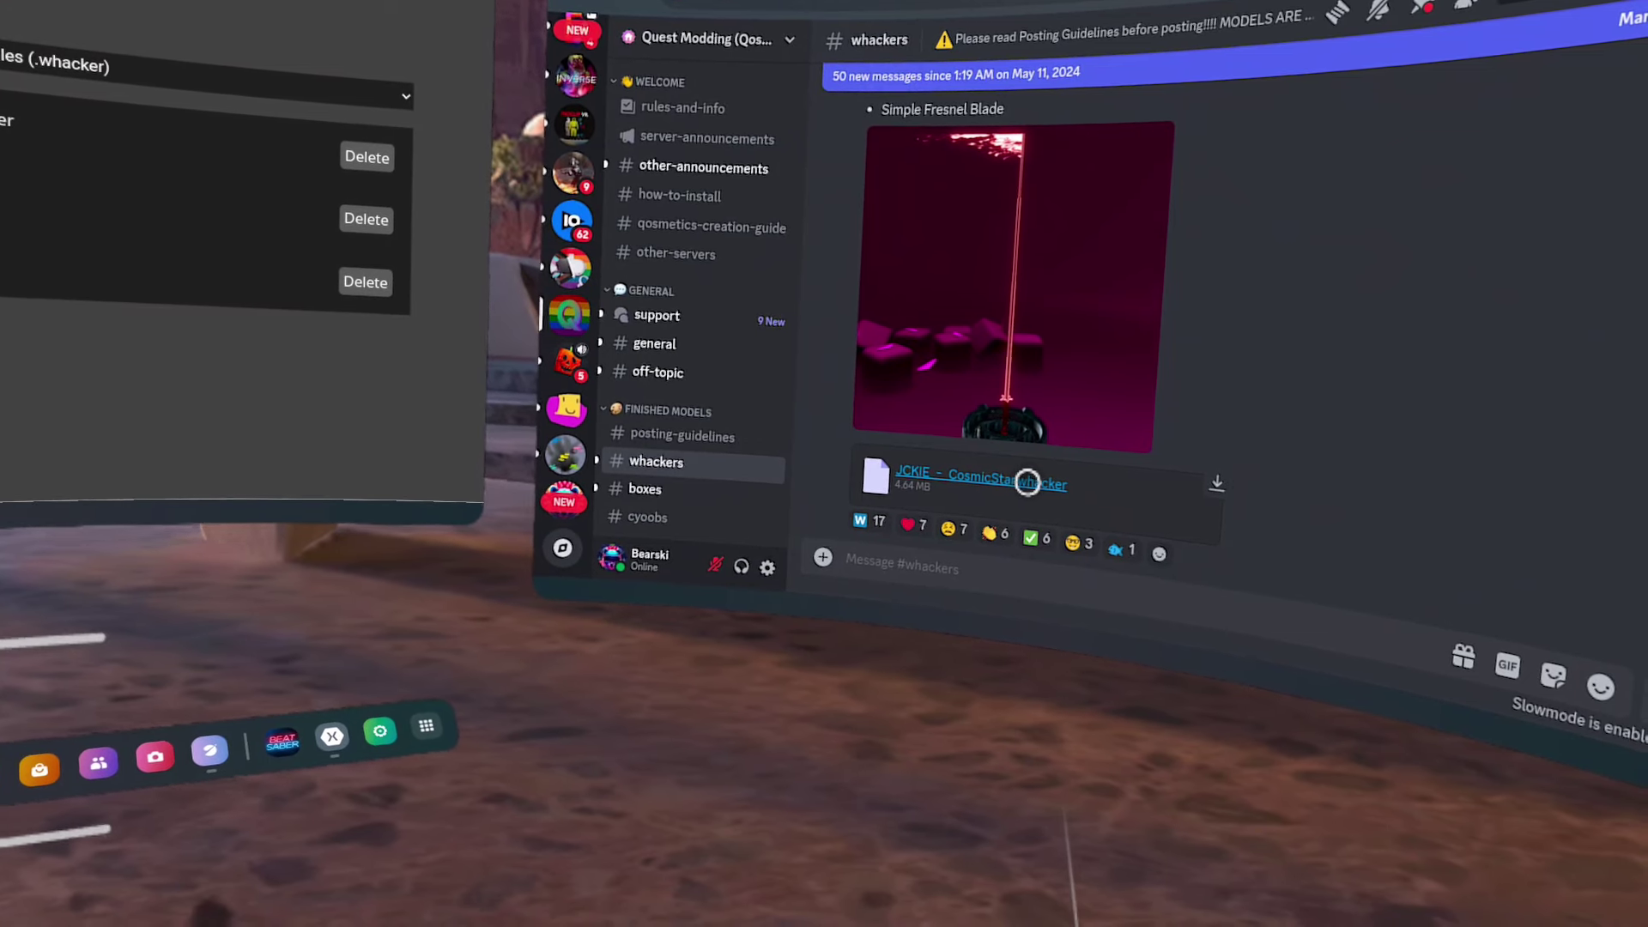
left_click(1027, 480)
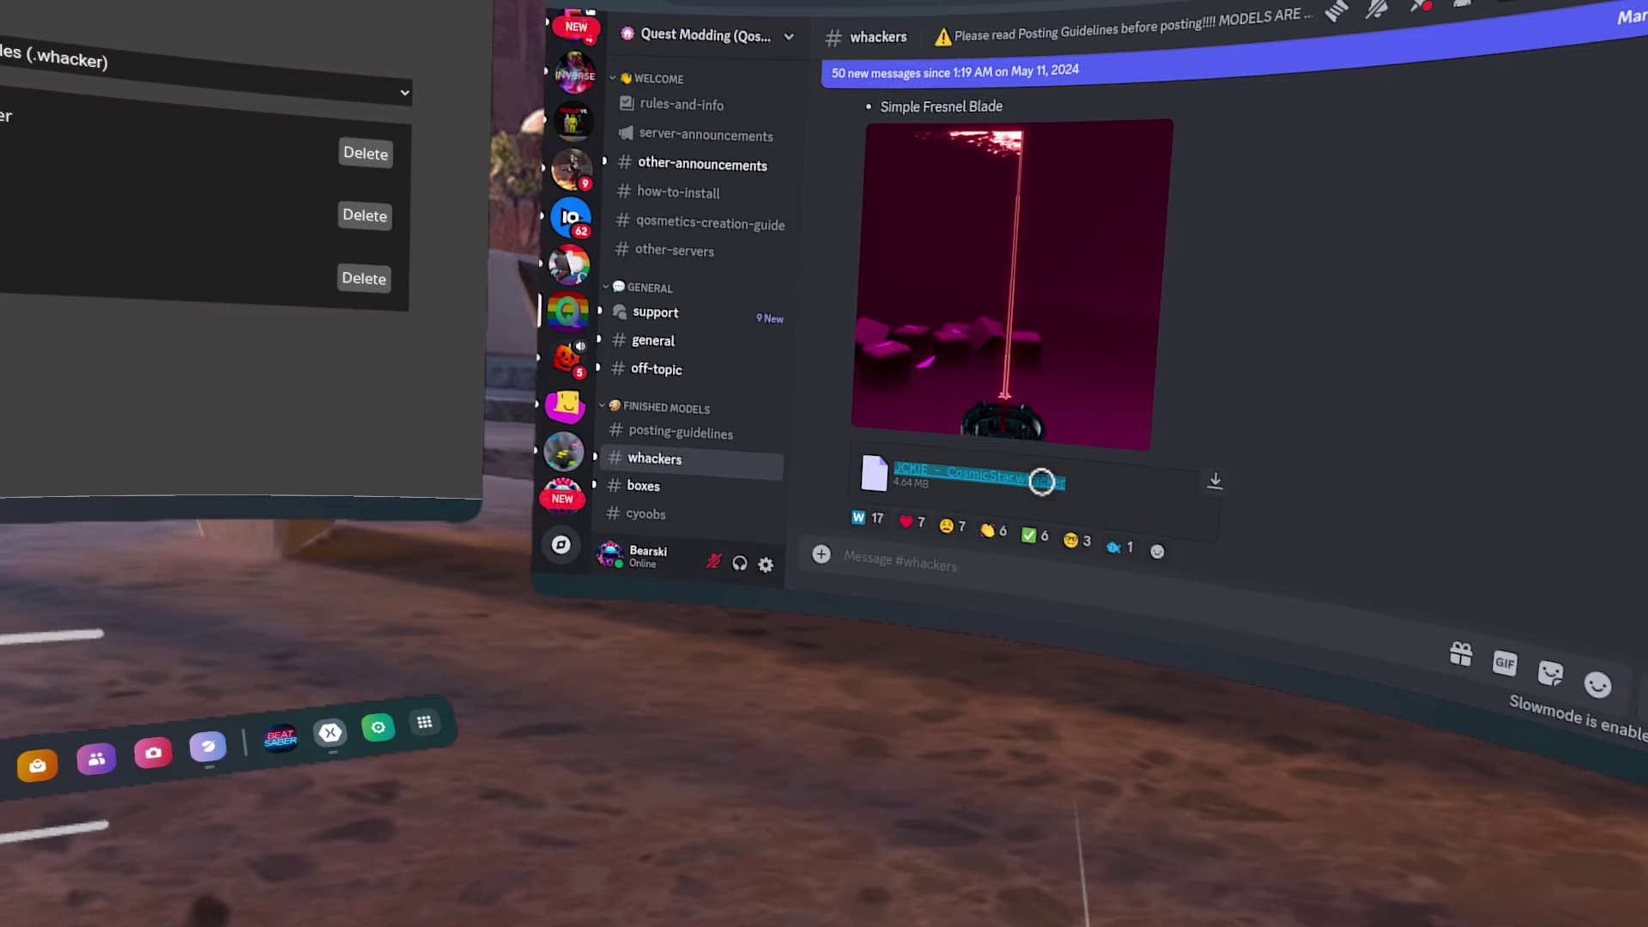
left_click(1041, 481)
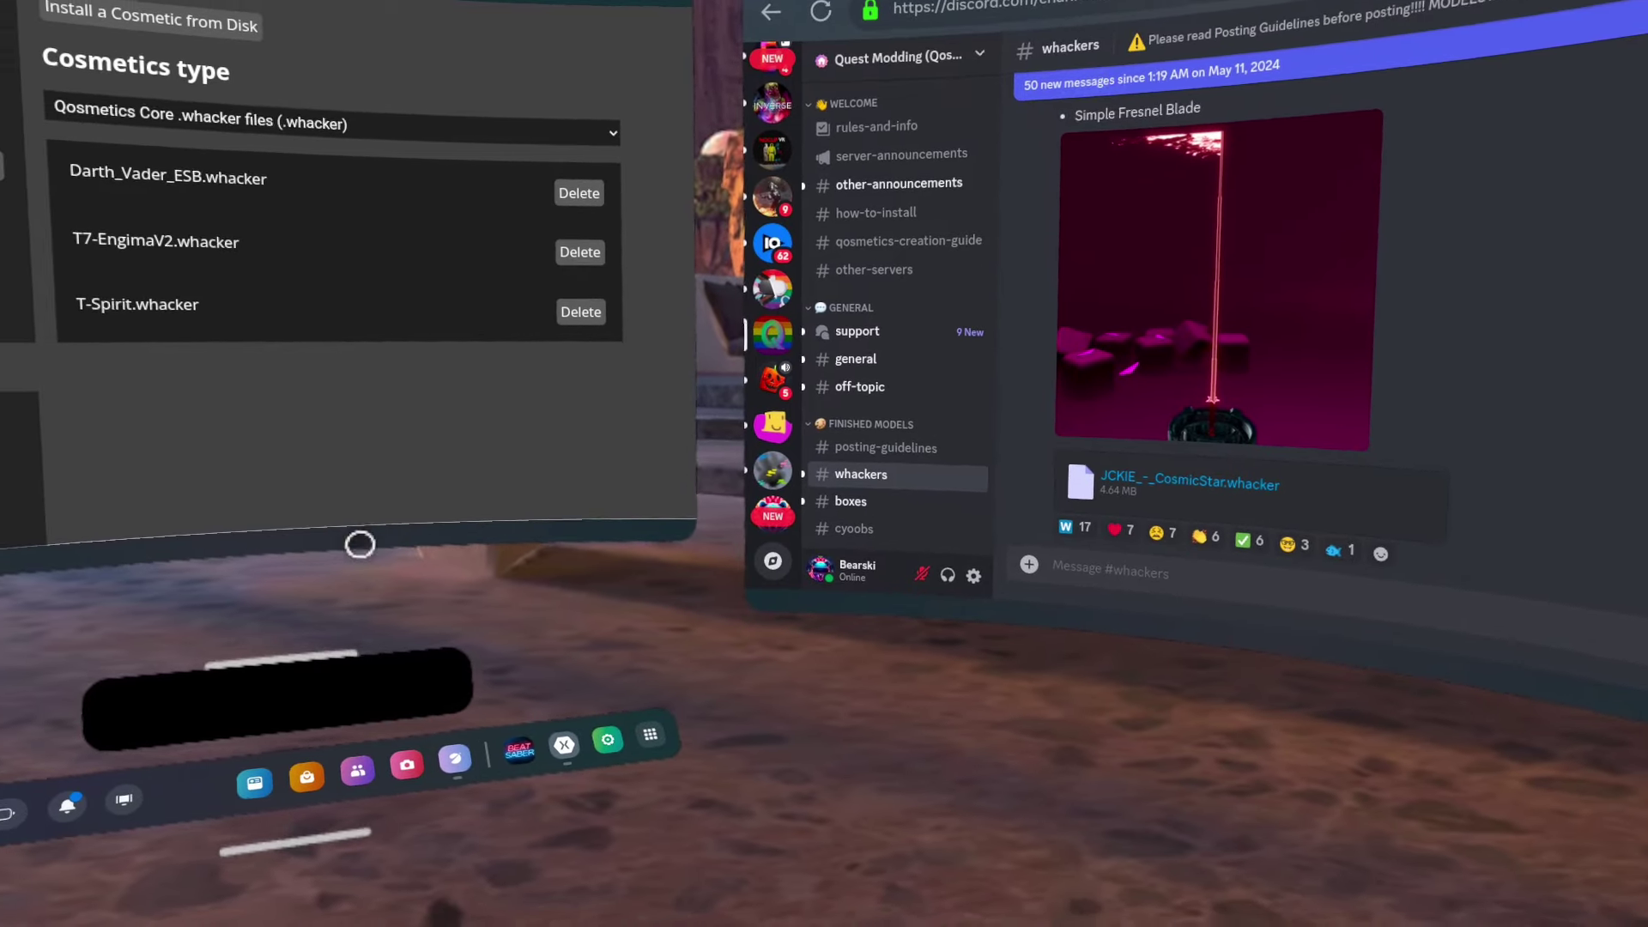
left_click(361, 283)
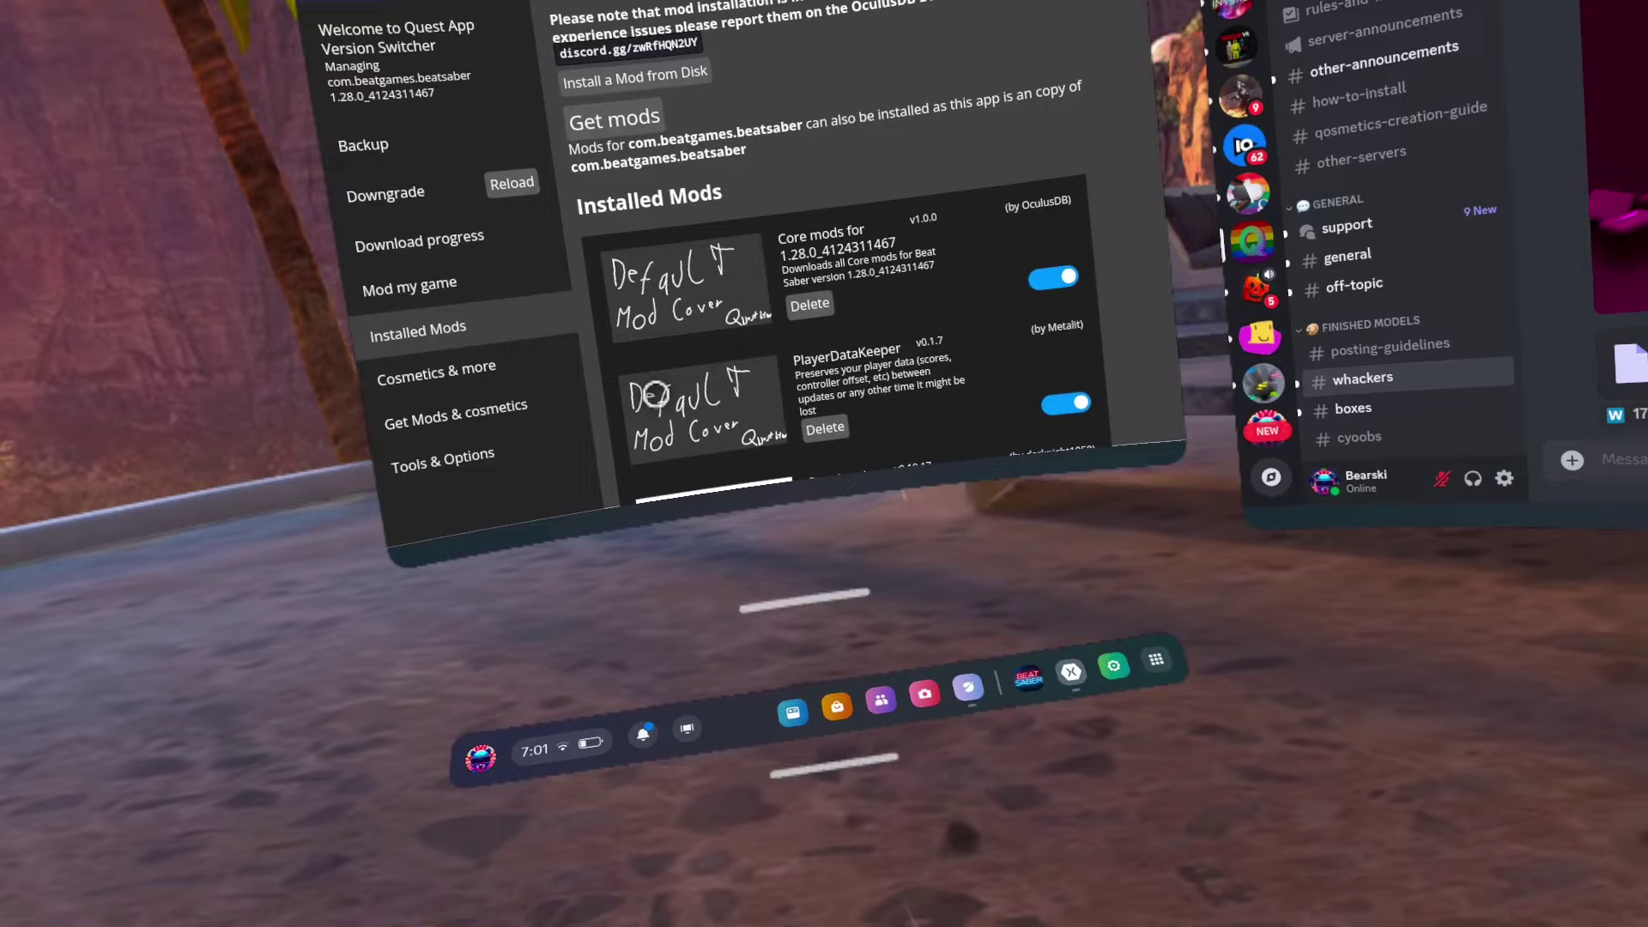
left_click(490, 369)
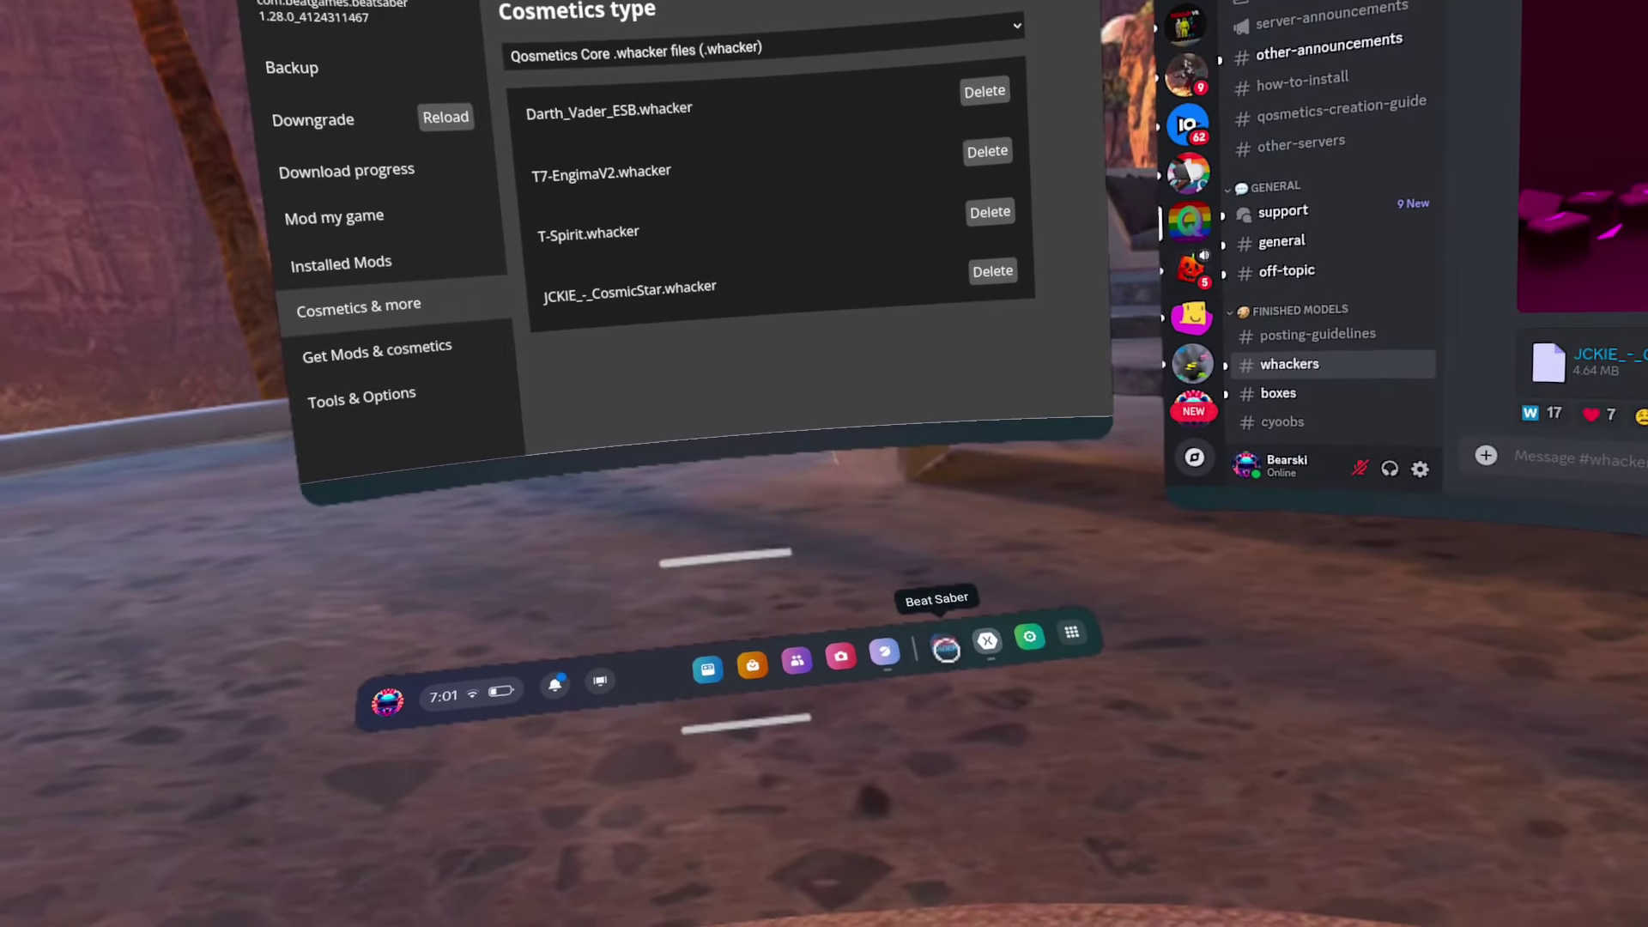
Launch Beat Saber, enter solo mode and browse the custom levels
left_click(942, 671)
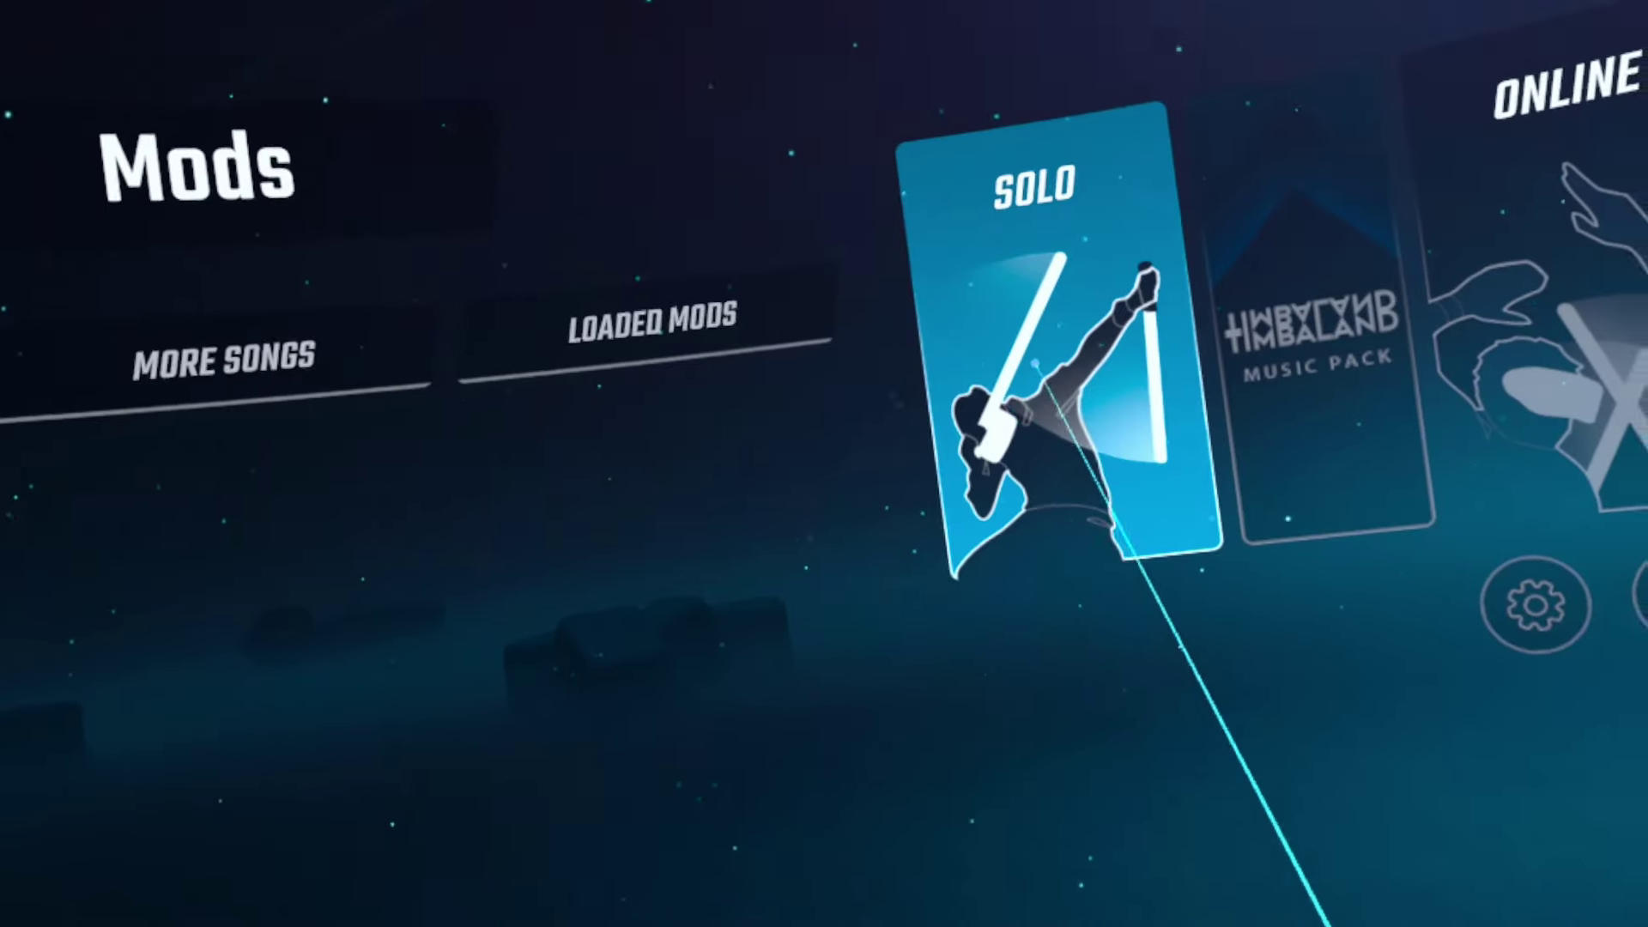
left_click(1107, 584)
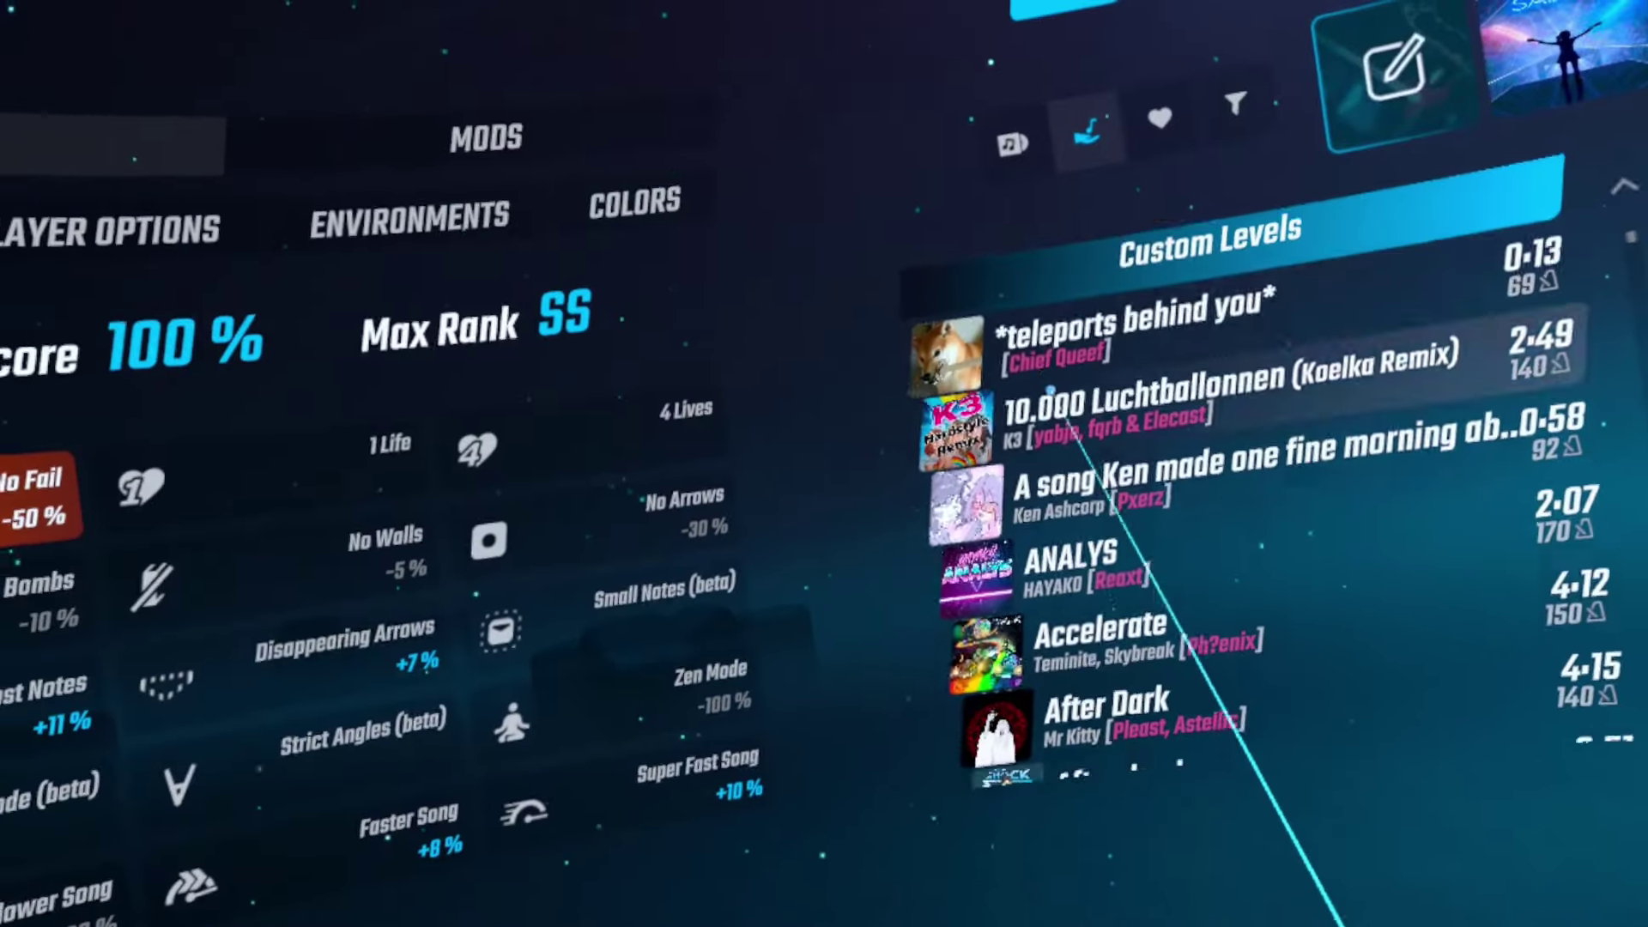
scroll(1049, 391, "down", 5)
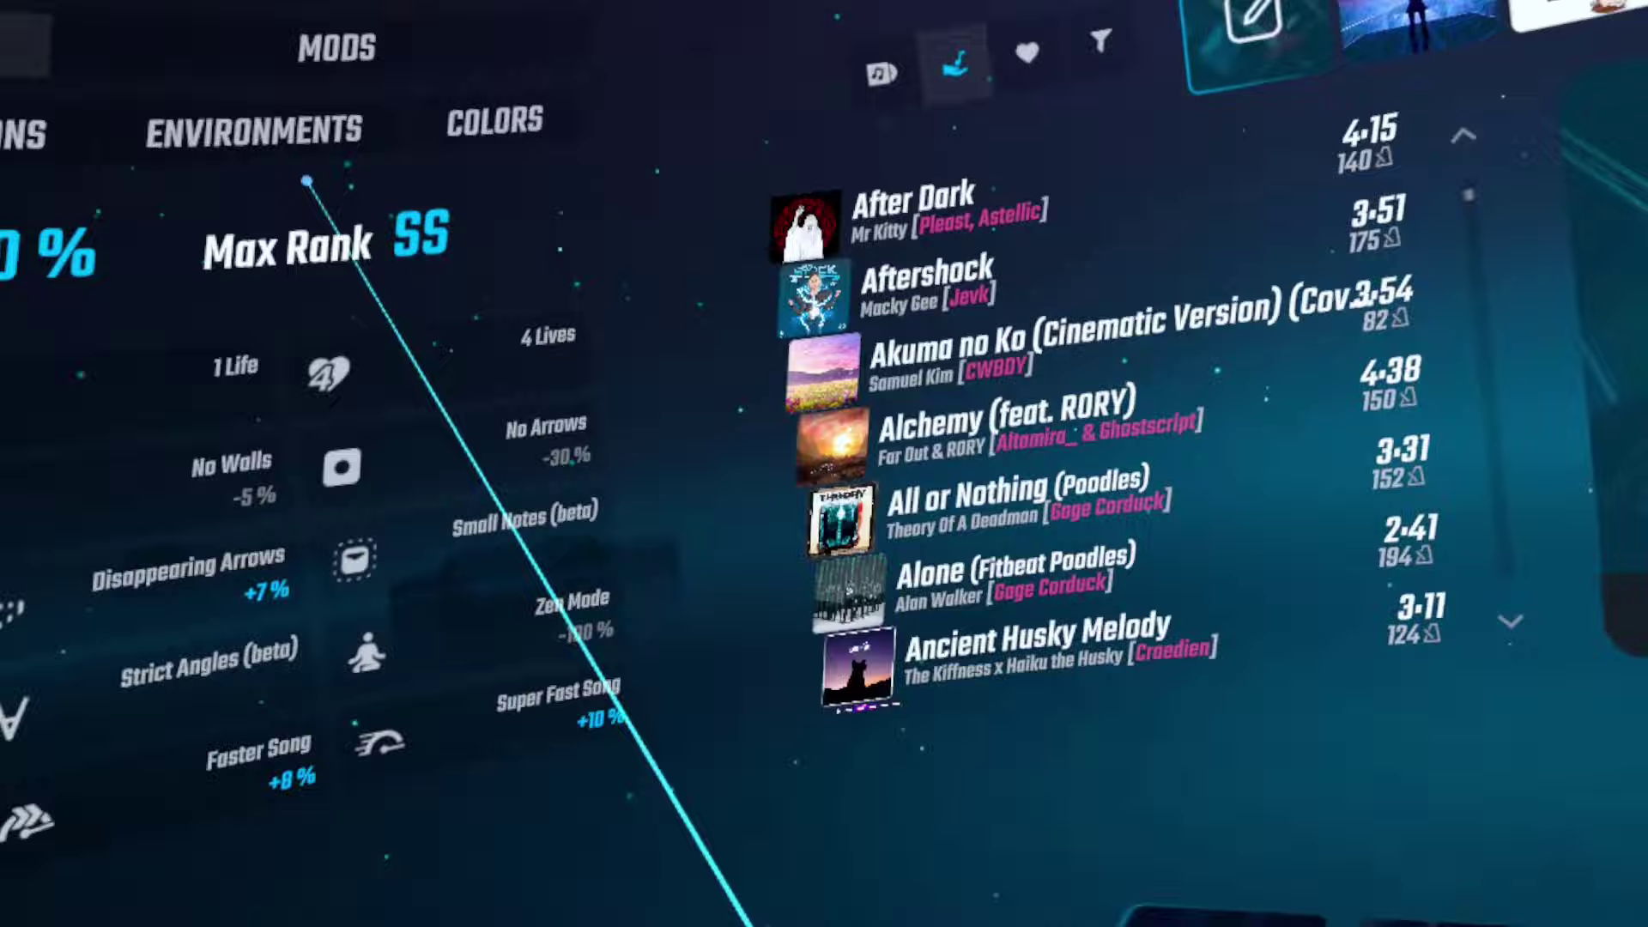
Open the Qosmetics whackers list from the mods gameplay setup and select the Darth Vader ESB saber
left_click(336, 47)
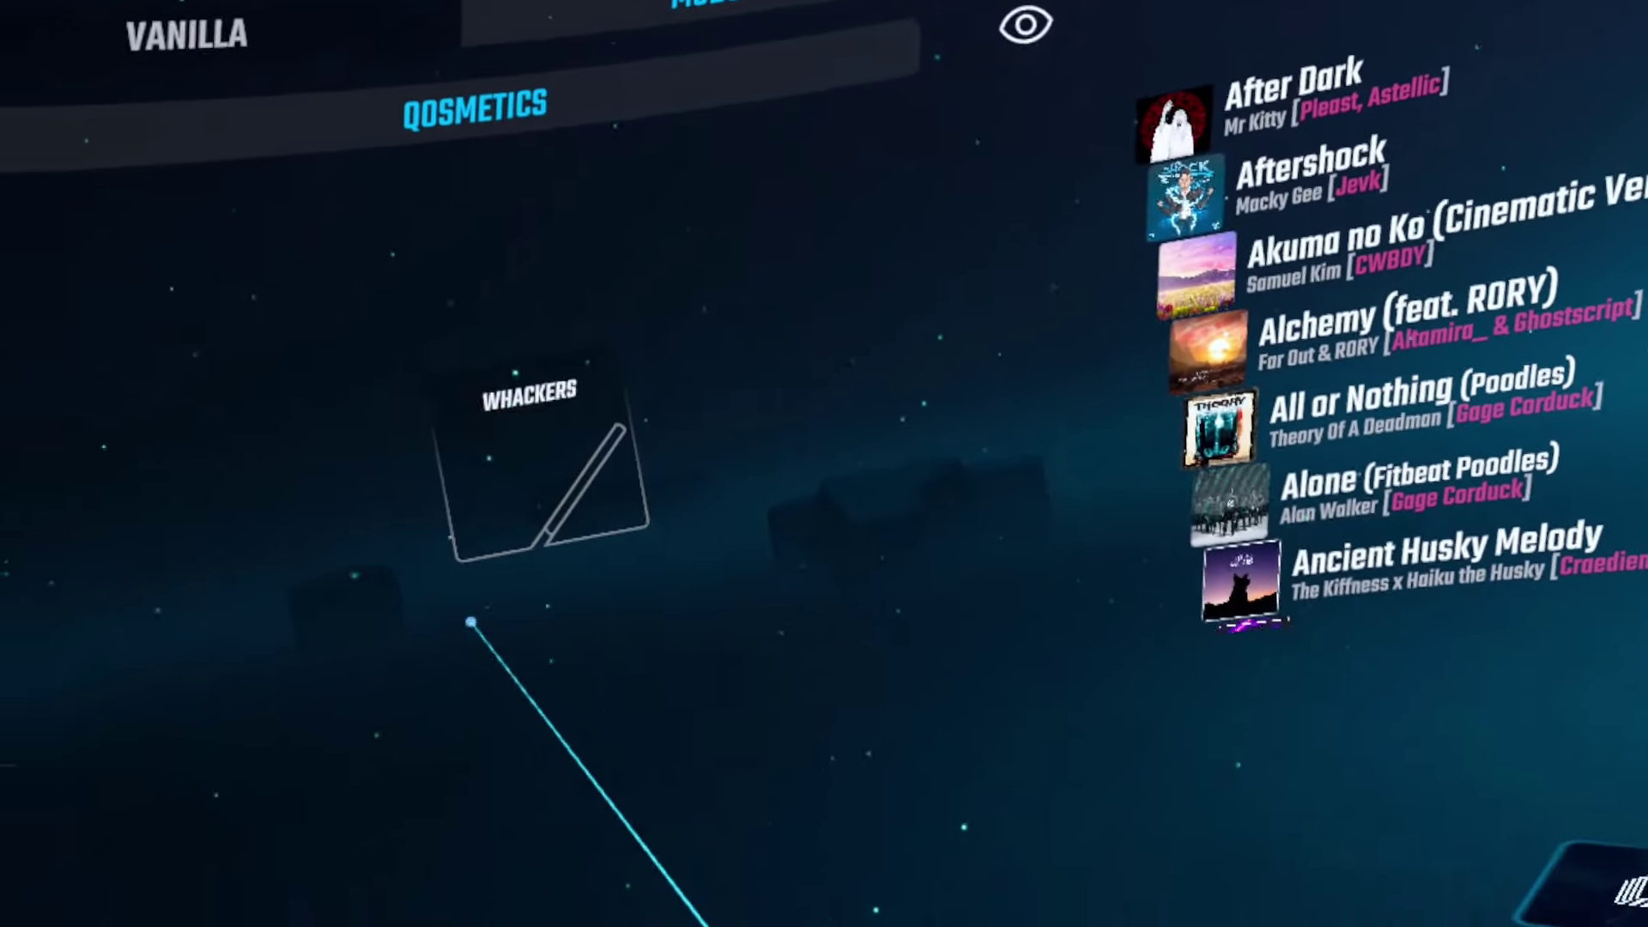
scroll(515, 416, "down", 3)
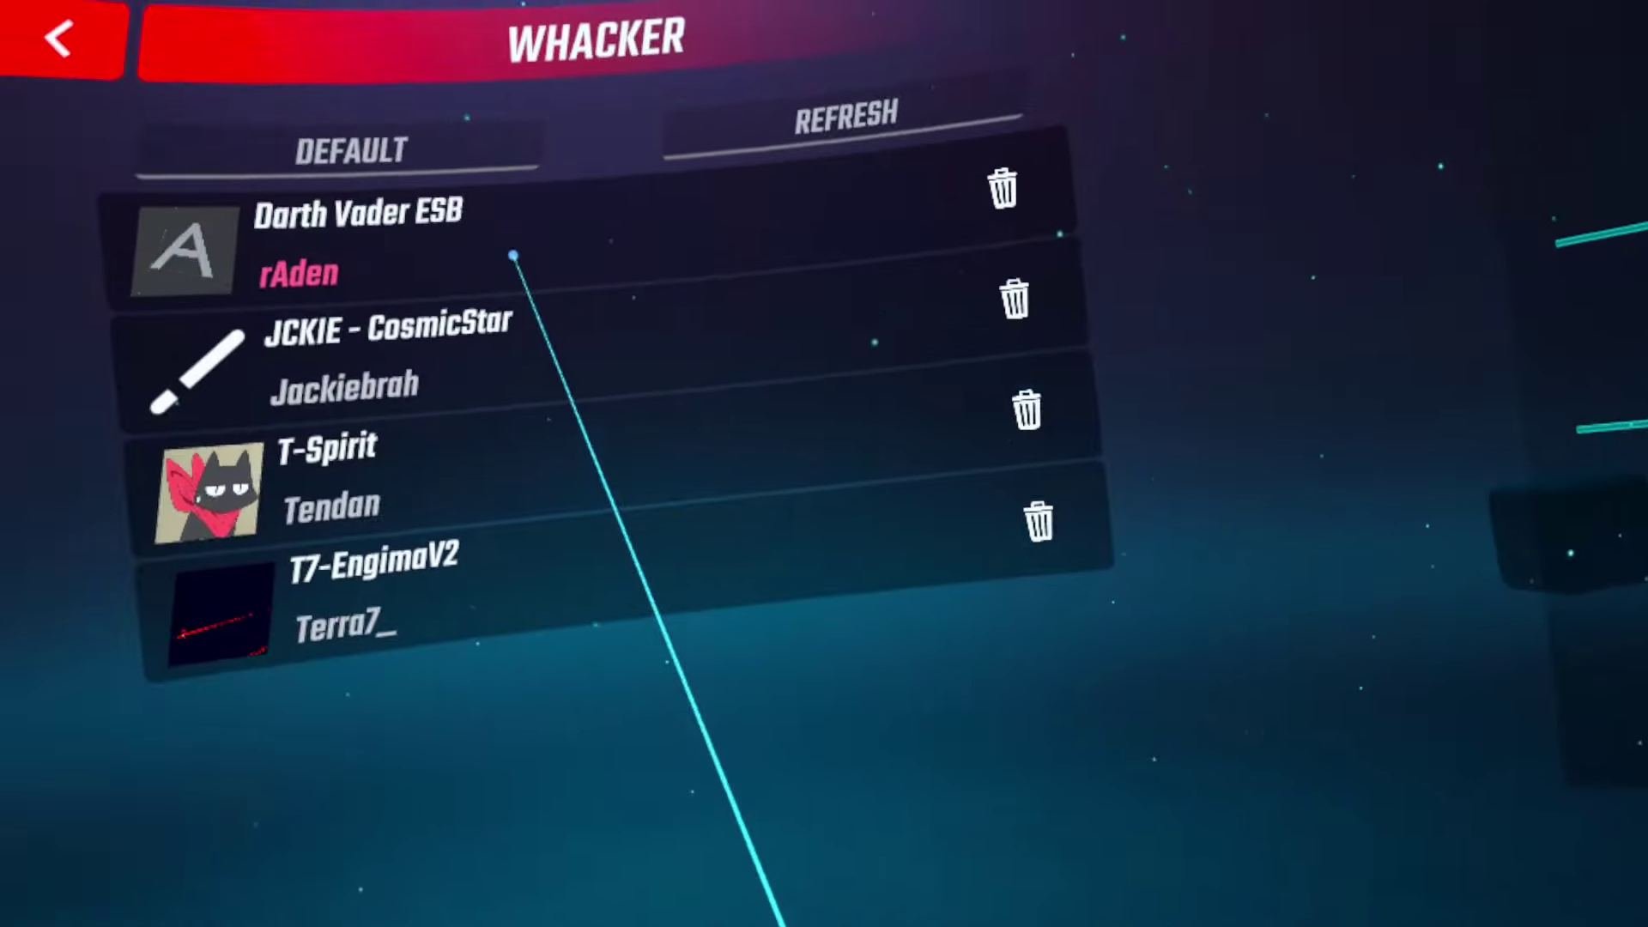
left_click(515, 255)
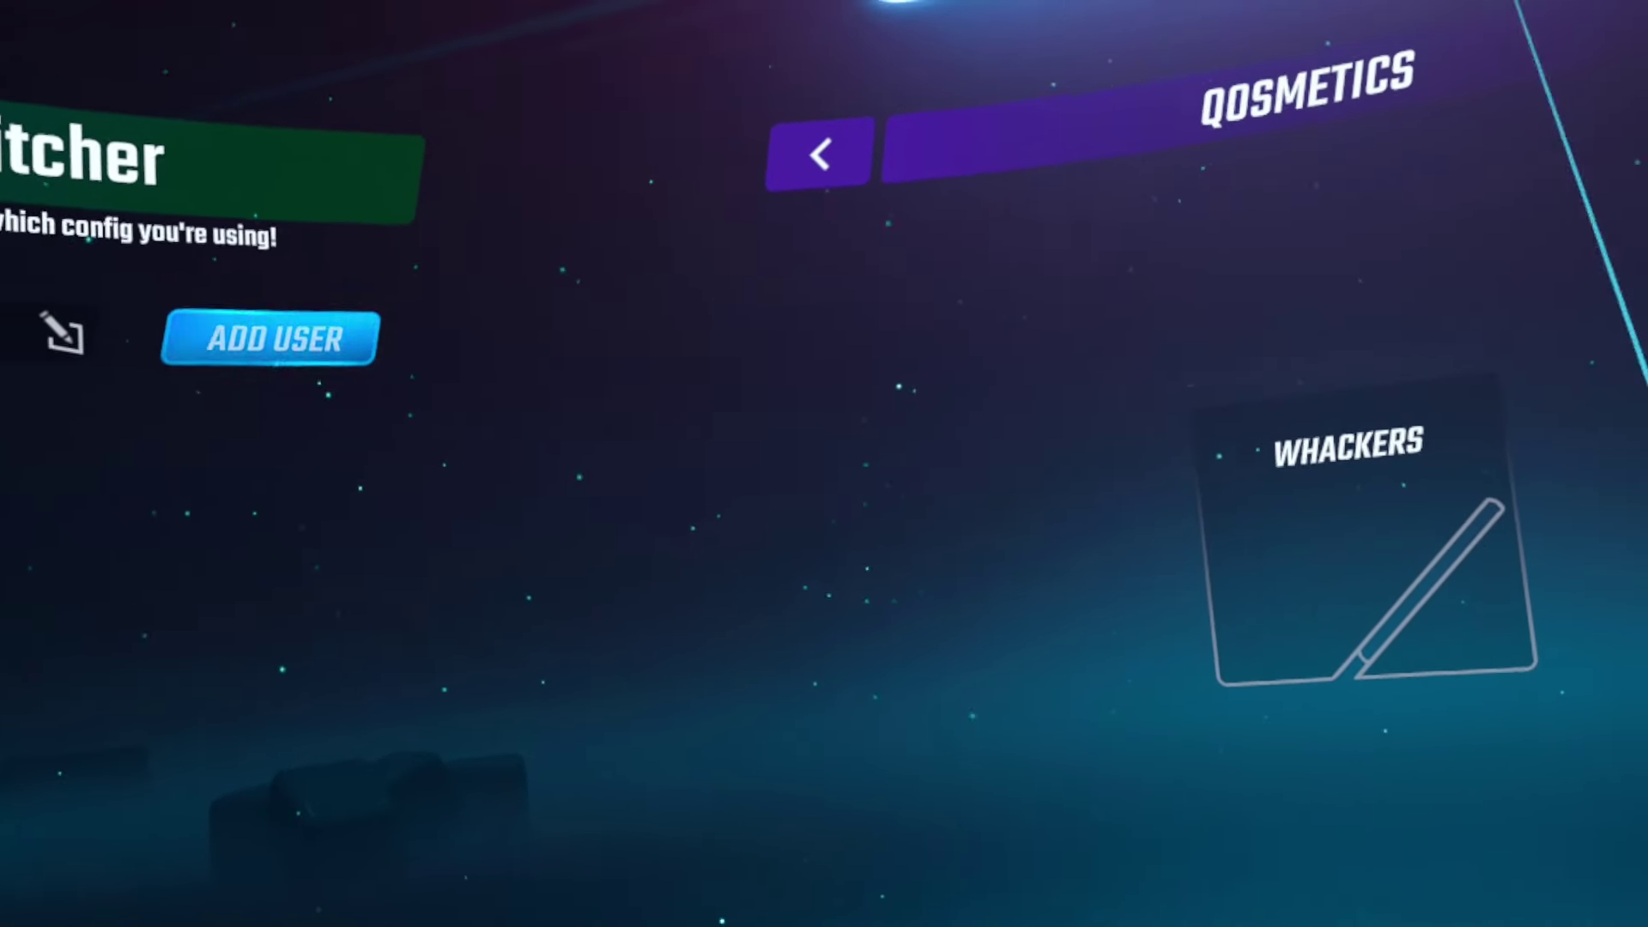
Open the whackers page in Qosmetics and examine the whacker length, thickness and trail settings
left_click(1391, 480)
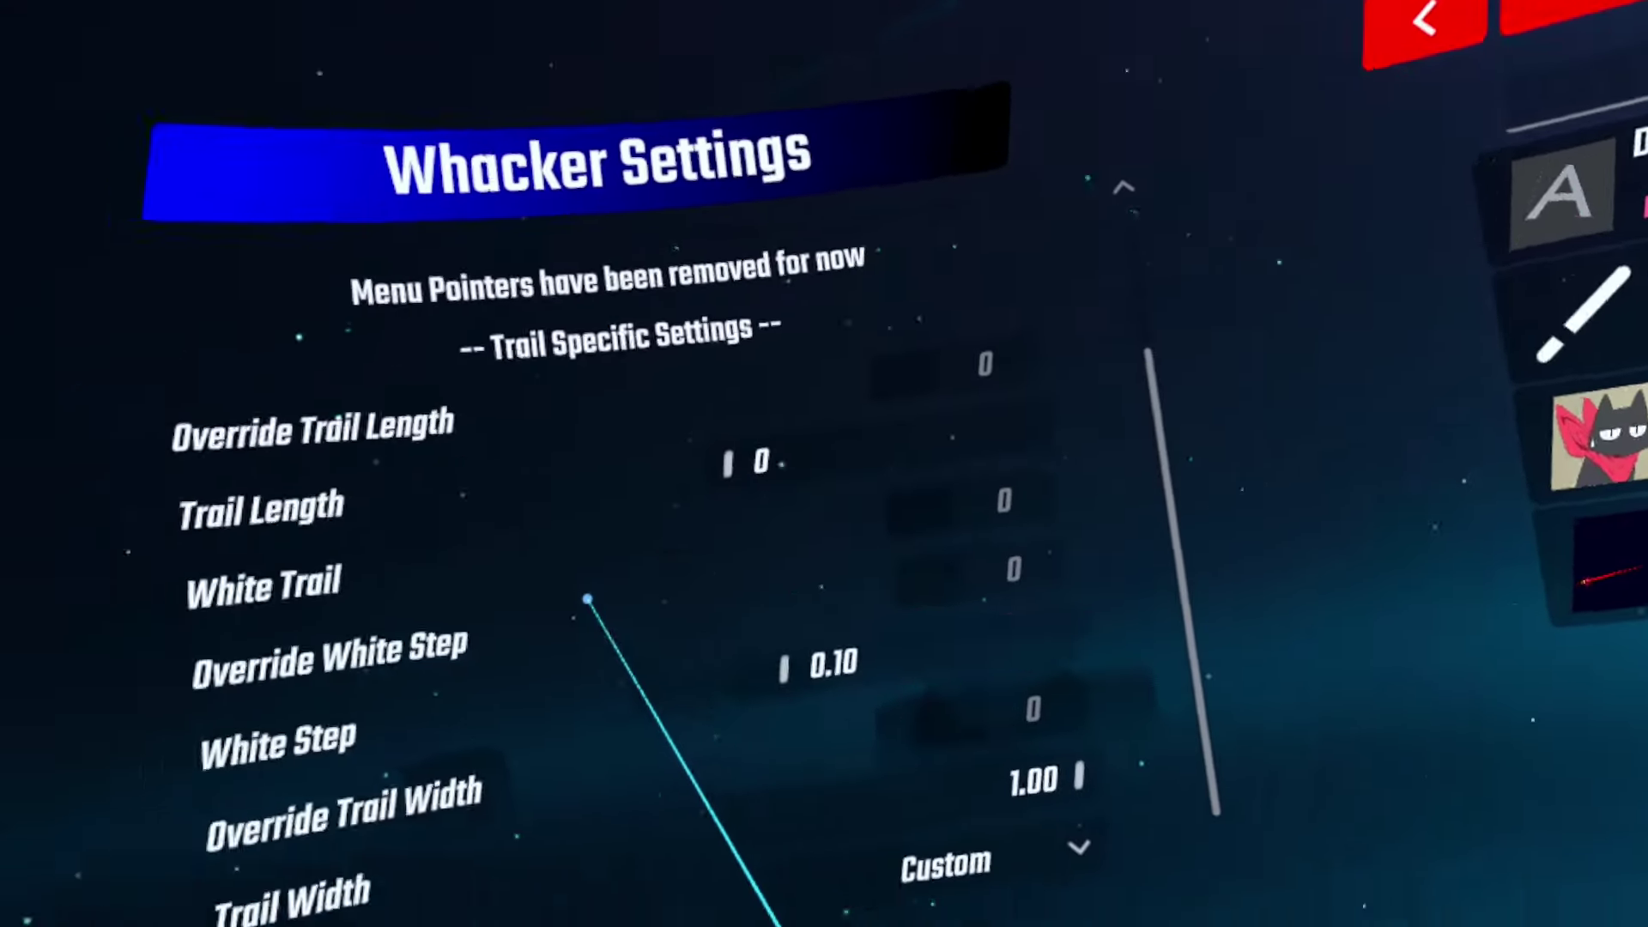
scroll(1210, 239, "up", 2)
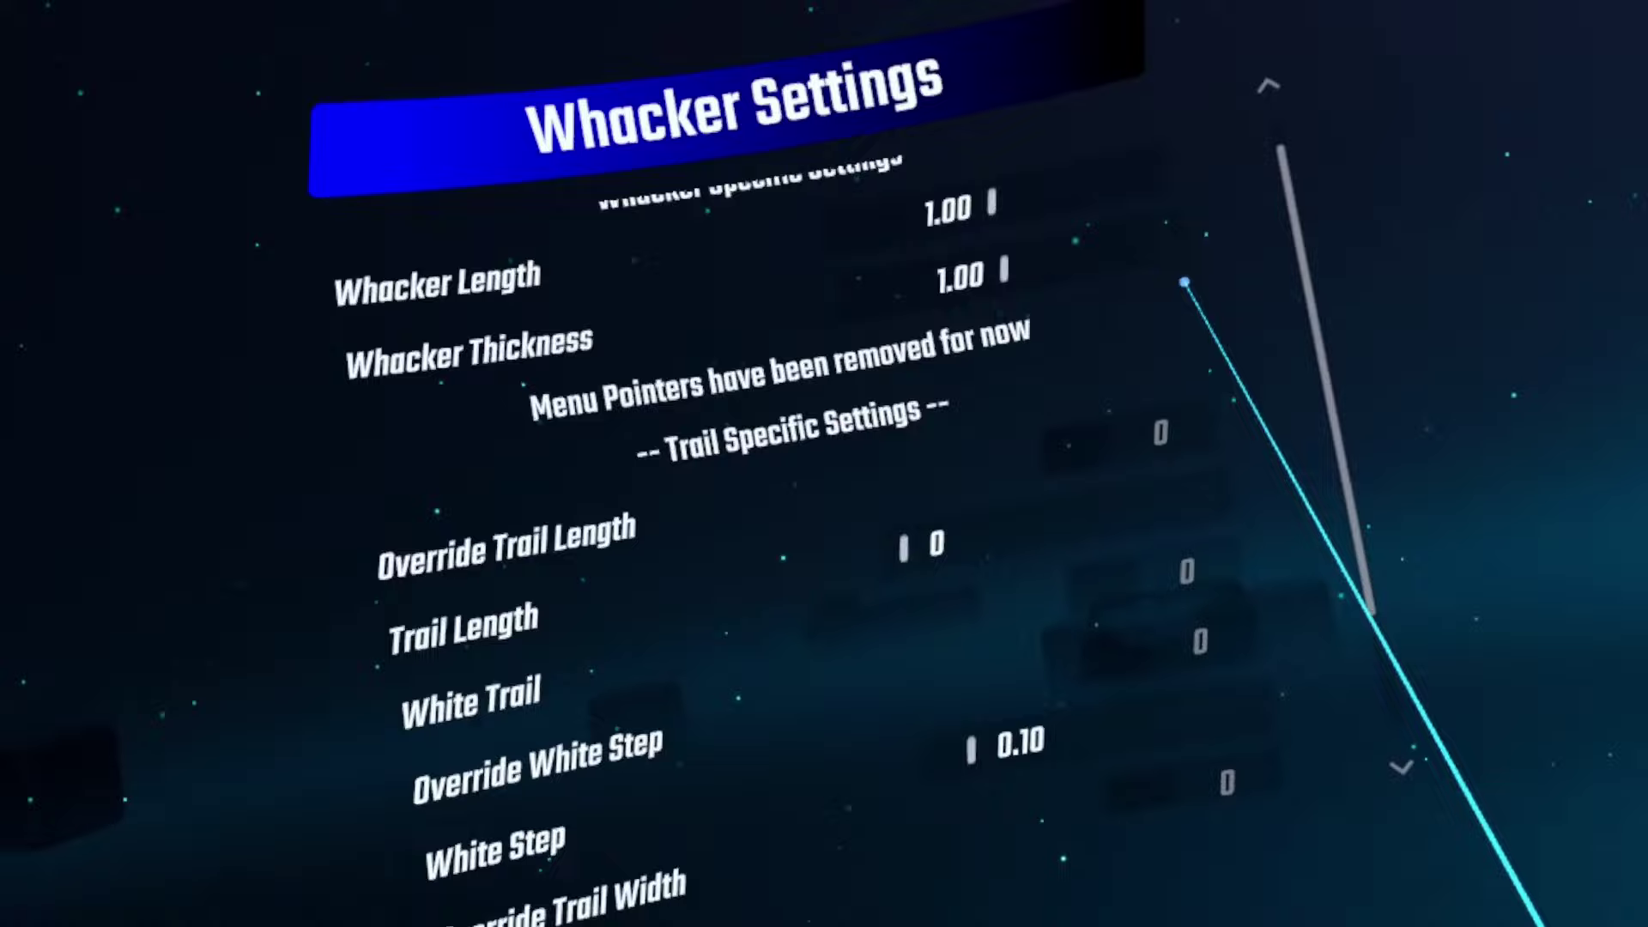
scroll(1173, 185, "down", 1)
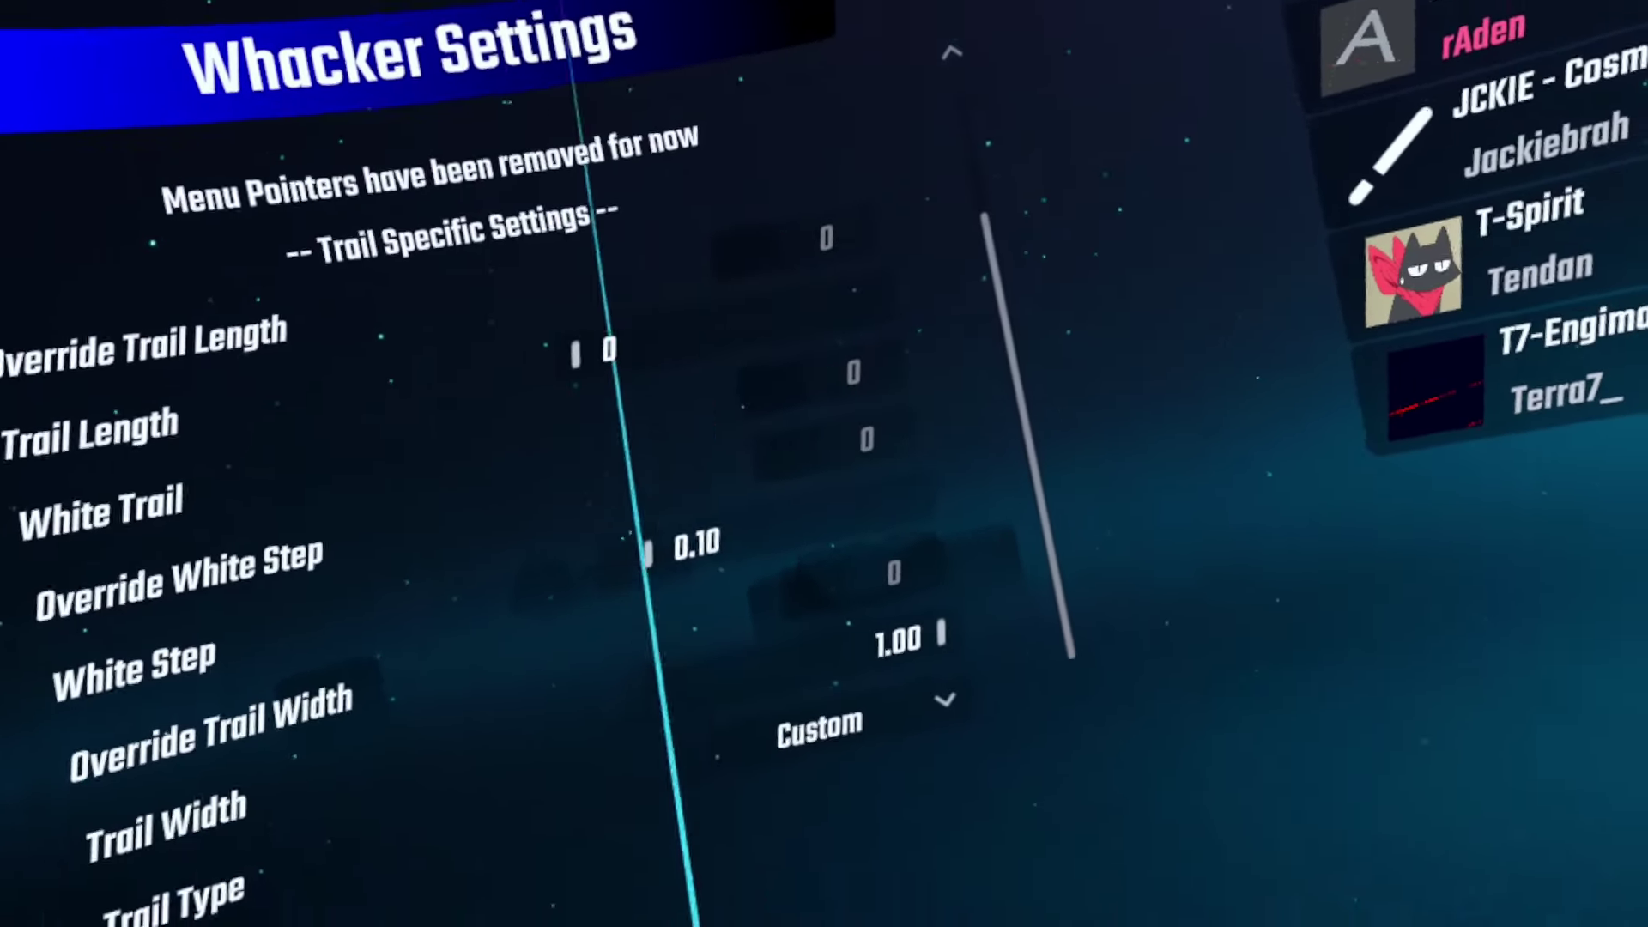
scroll(662, 276, "up", 3)
scroll(705, 227, "up", 2)
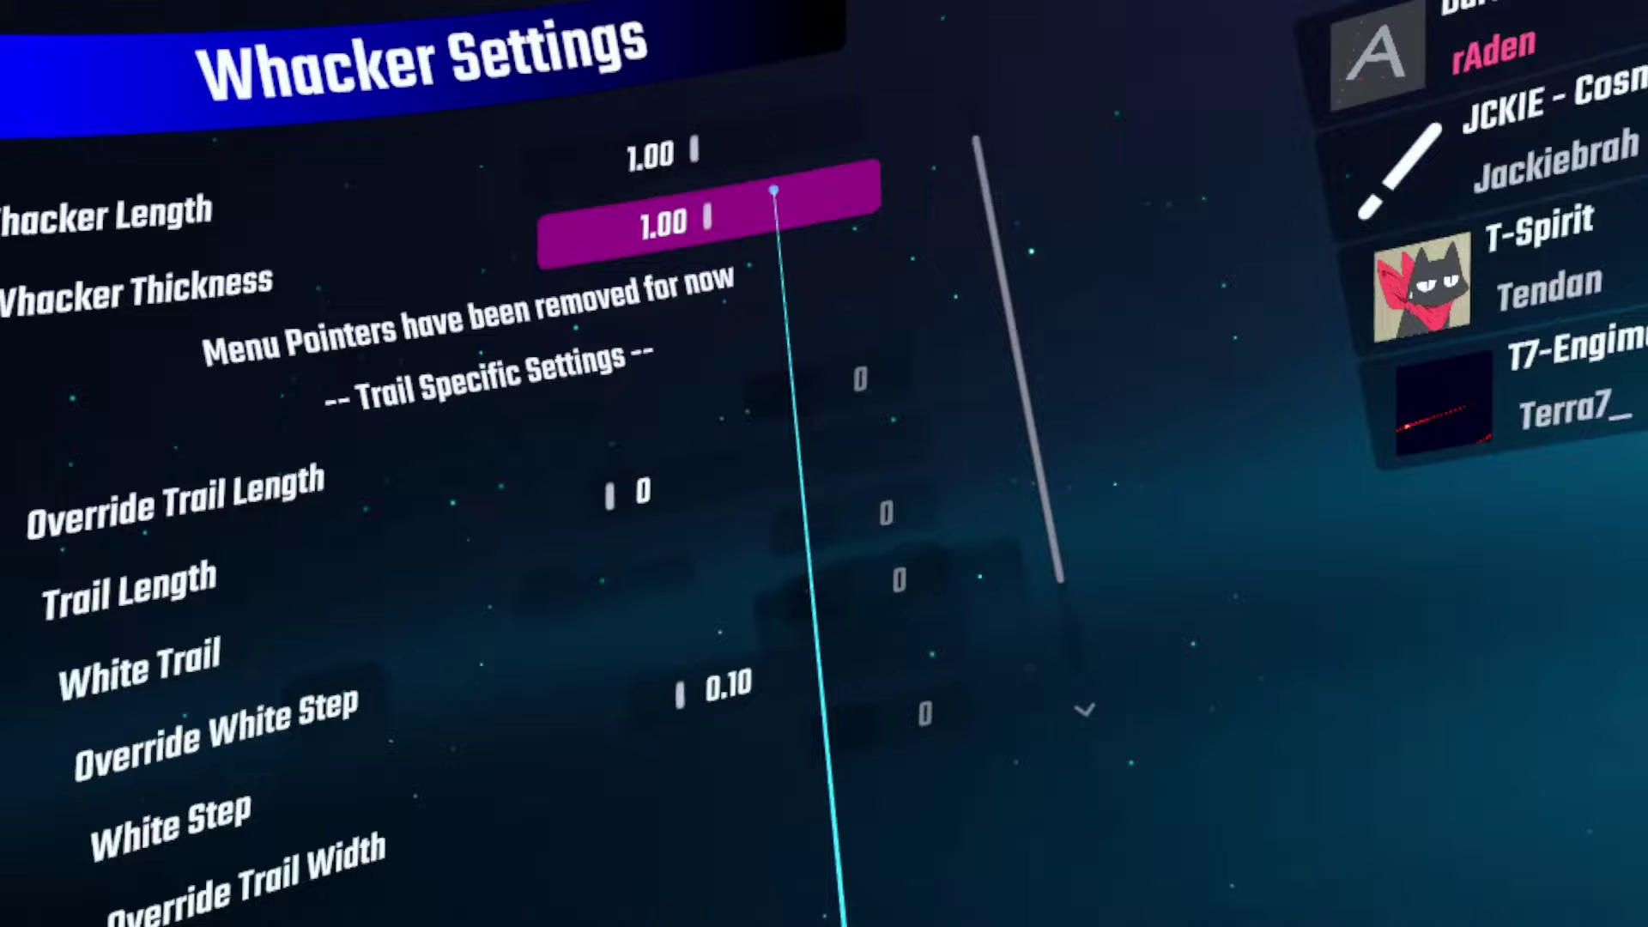